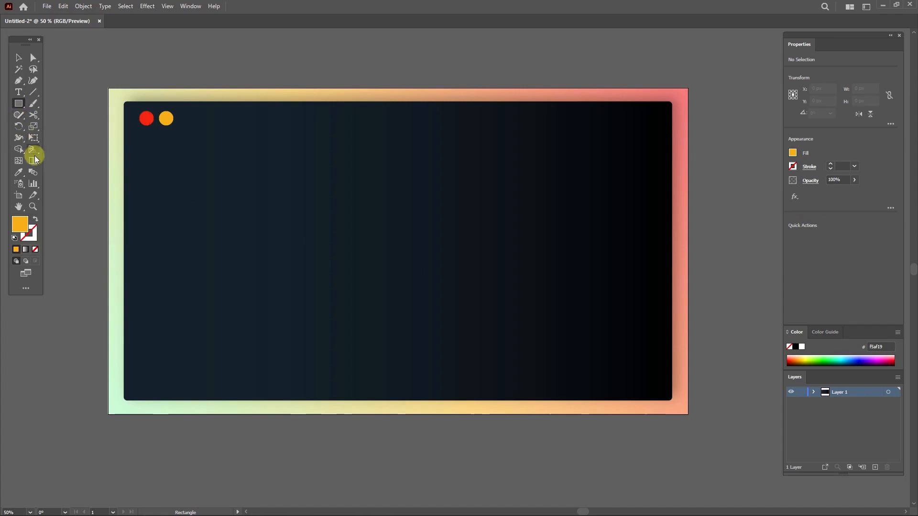
# Step: Set the fill color to white and draw a thin horizontal bar about 733 by 59 px near the top of the card
pyautogui.doubleClick(20, 224)
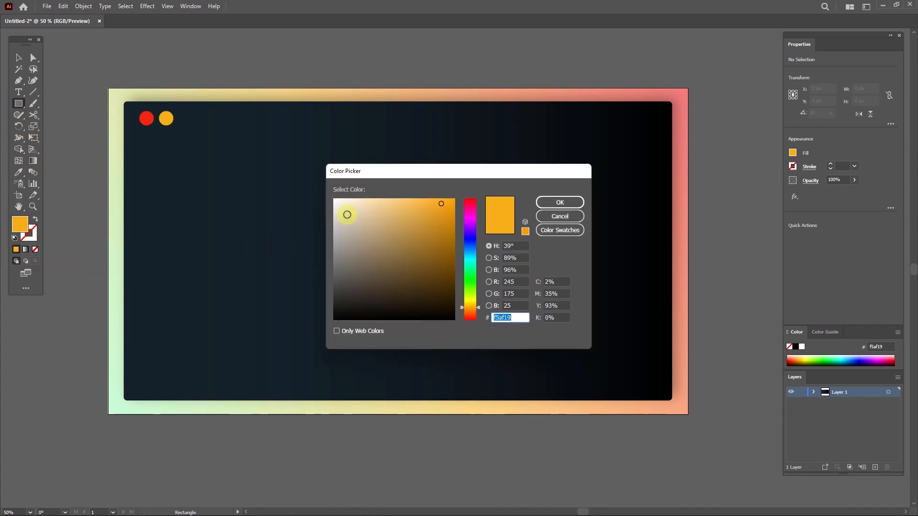
pyautogui.moveTo(347, 215); pyautogui.dragTo(329, 192)
pyautogui.click(545, 203)
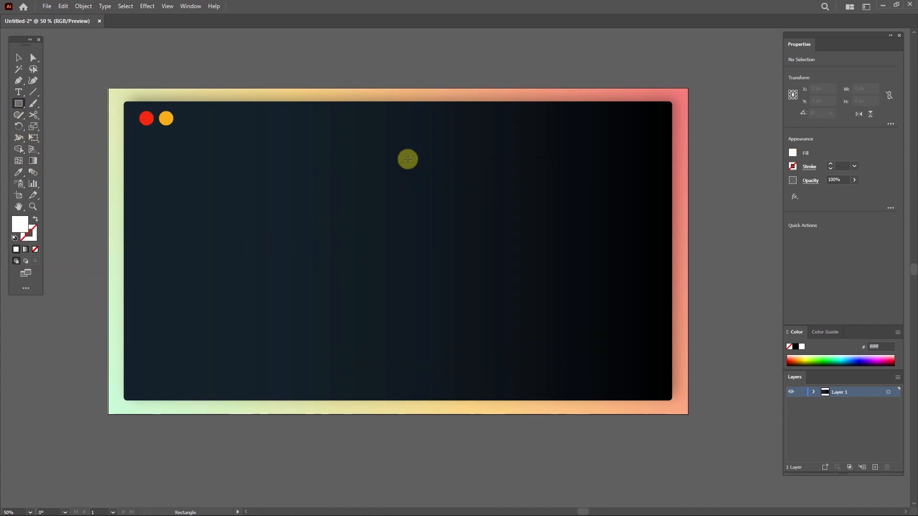
pyautogui.moveTo(283, 130); pyautogui.dragTo(505, 148)
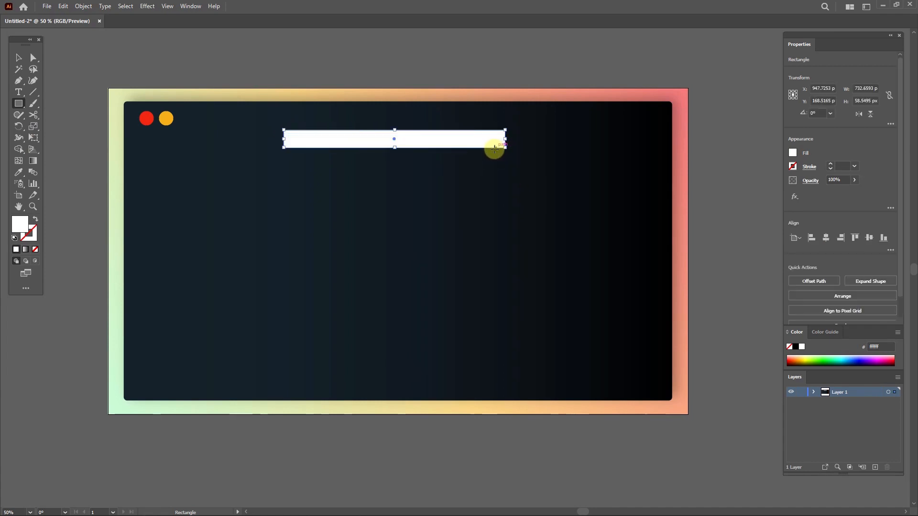
# Step: Copy the bar downward and repeat the transform to build a stack of seven evenly spaced bars
pyautogui.click(18, 57)
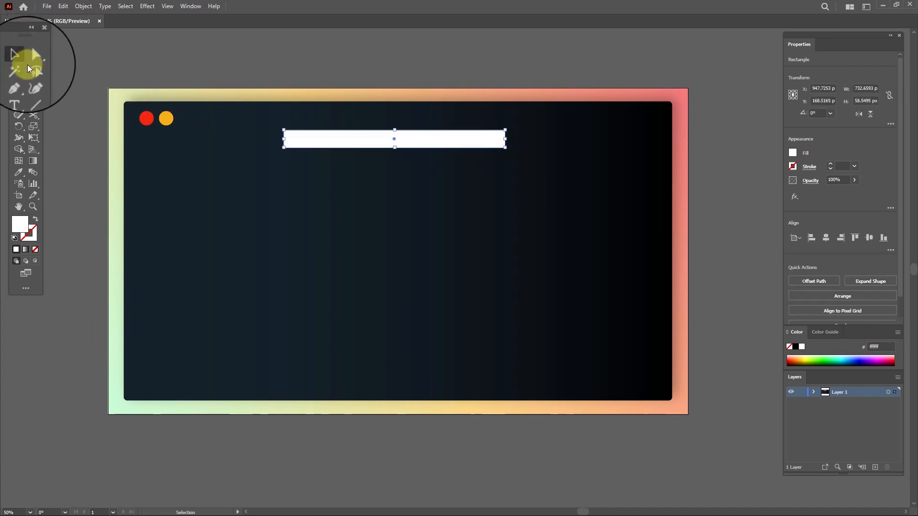
pyautogui.moveTo(410, 139); pyautogui.dragTo(414, 168)
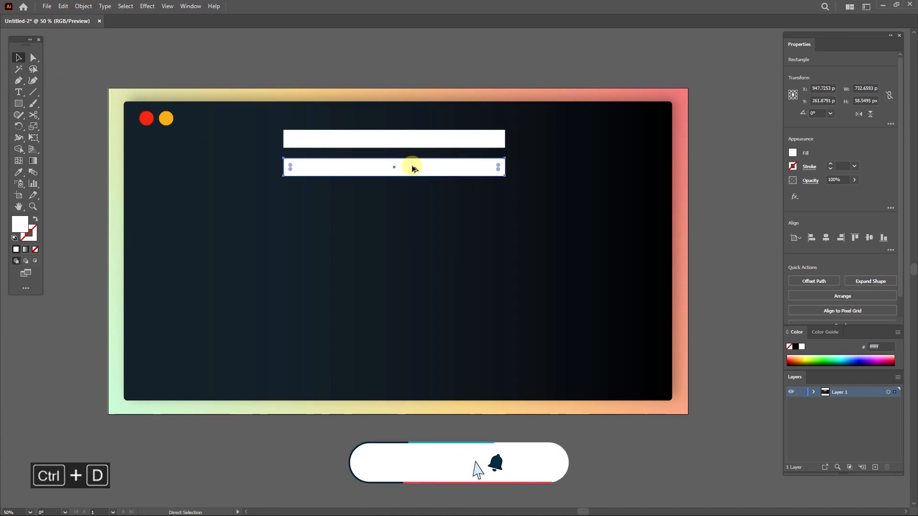
pyautogui.hotkey('ctrl', 'd')
pyautogui.hotkey('ctrl', 'd')
pyautogui.hotkey('ctrl', 'd')
pyautogui.hotkey('ctrl', 'd')
pyautogui.hotkey('ctrl', 'd')
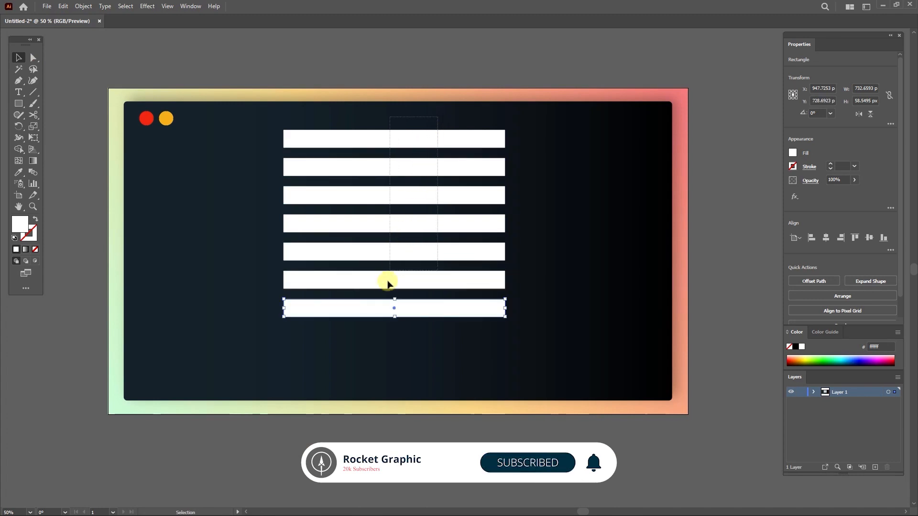
# Step: Select all the bars, move them down to the card's centre, and shear the stack with Free Transform so it slants upward
pyautogui.hotkey('ctrl', 'a')
pyautogui.moveTo(406, 228); pyautogui.dragTo(403, 244)
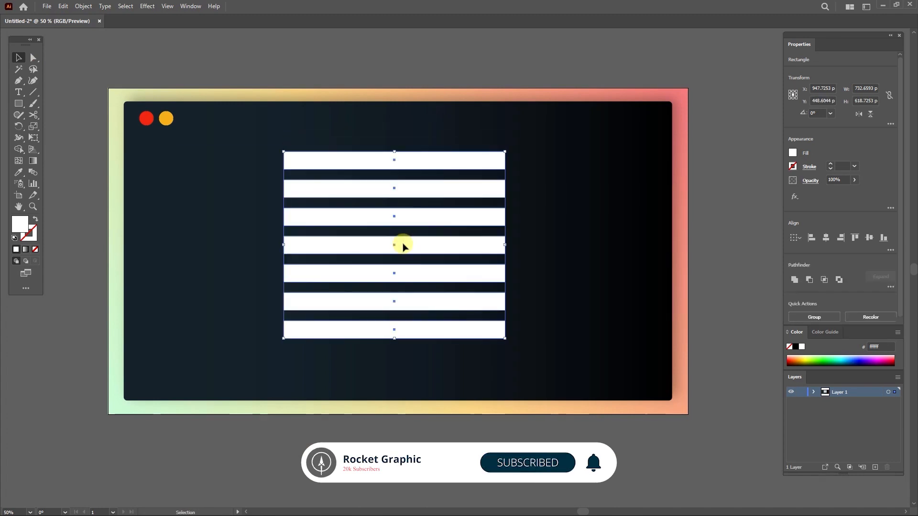
pyautogui.click(33, 139)
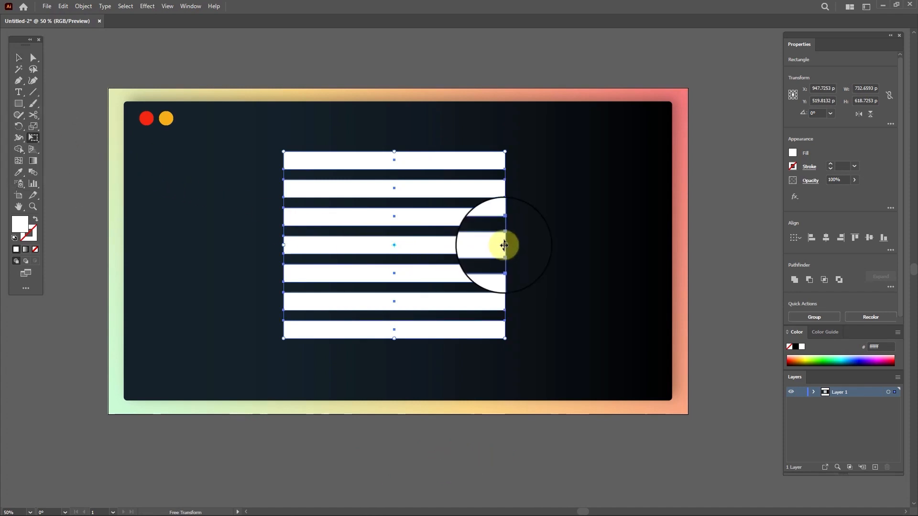
pyautogui.moveTo(504, 245); pyautogui.dragTo(501, 217)
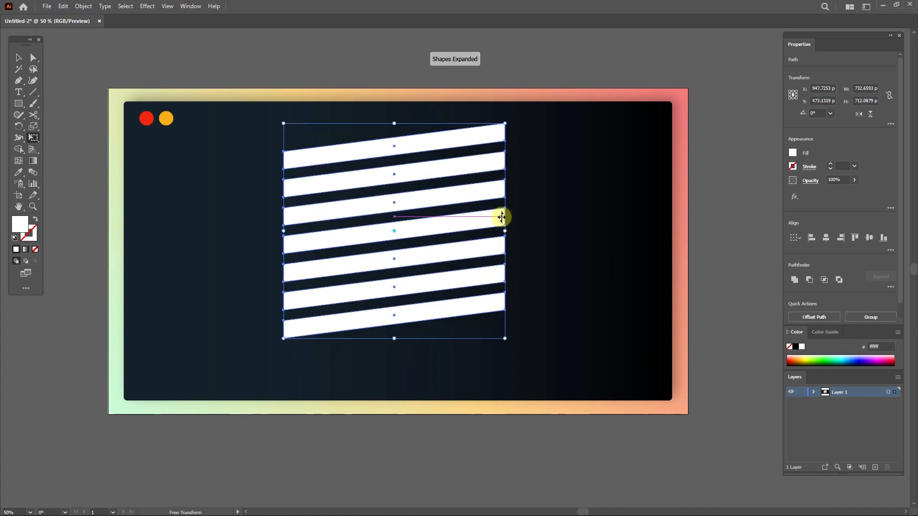
# Step: Group the slanted bars and open the Symbols panel
pyautogui.rightClick(412, 200)
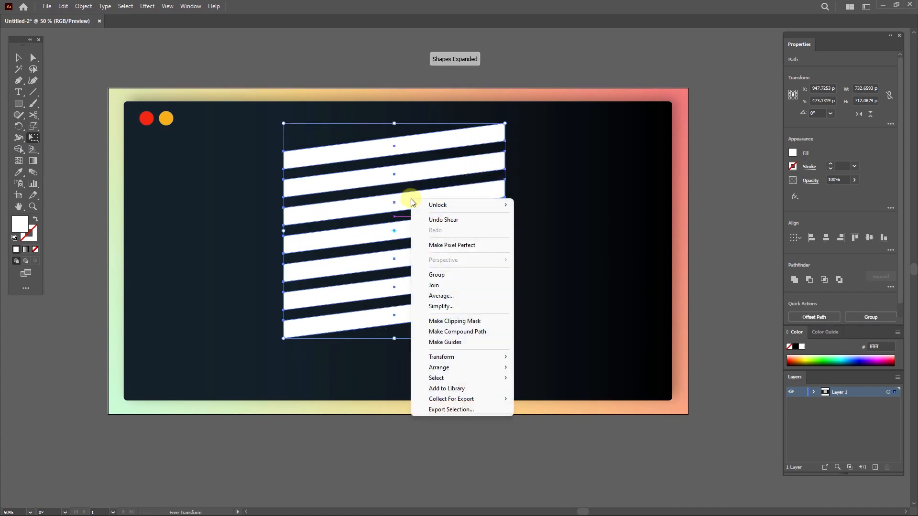
pyautogui.click(432, 275)
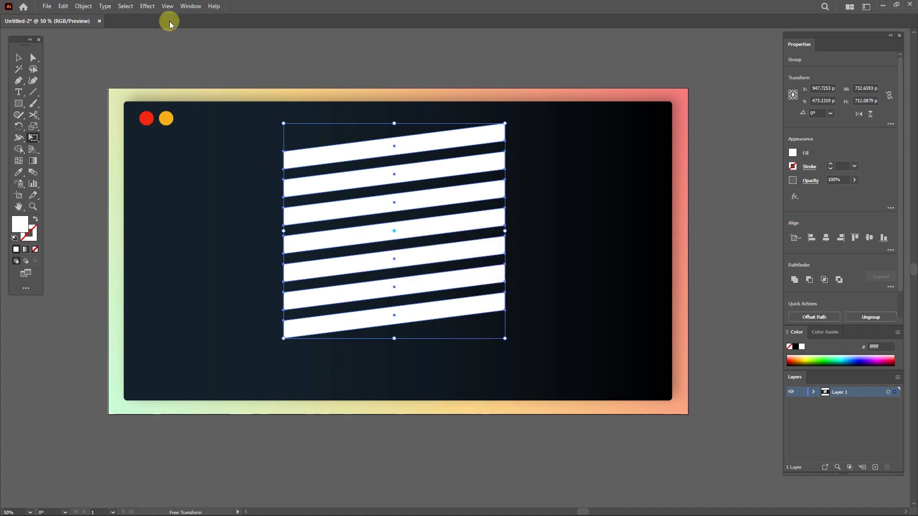
pyautogui.click(191, 6)
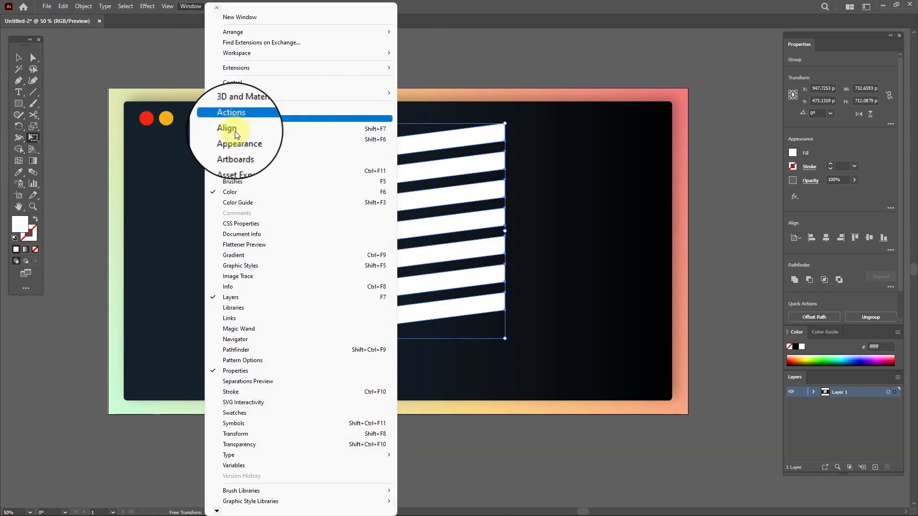
pyautogui.click(234, 423)
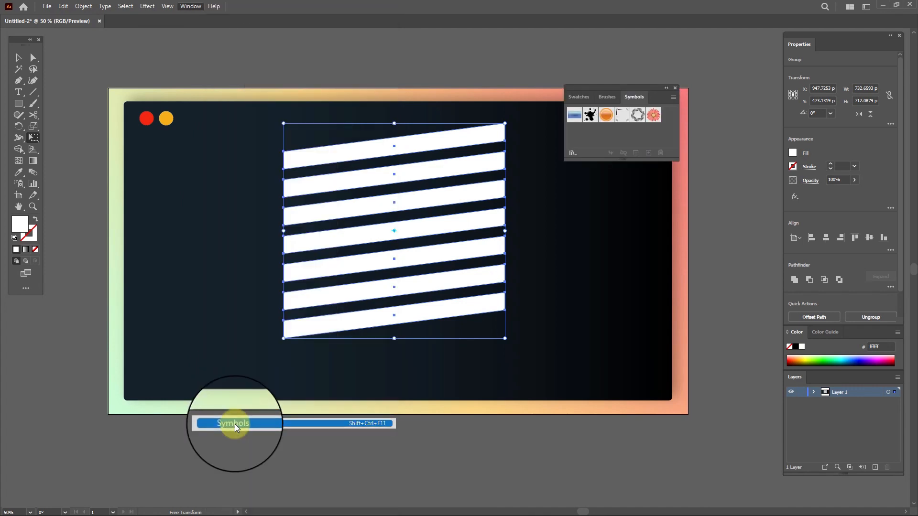
# Step: Drag the bar group into the Symbols panel to save it as a new symbol named 3D
pyautogui.click(22, 56)
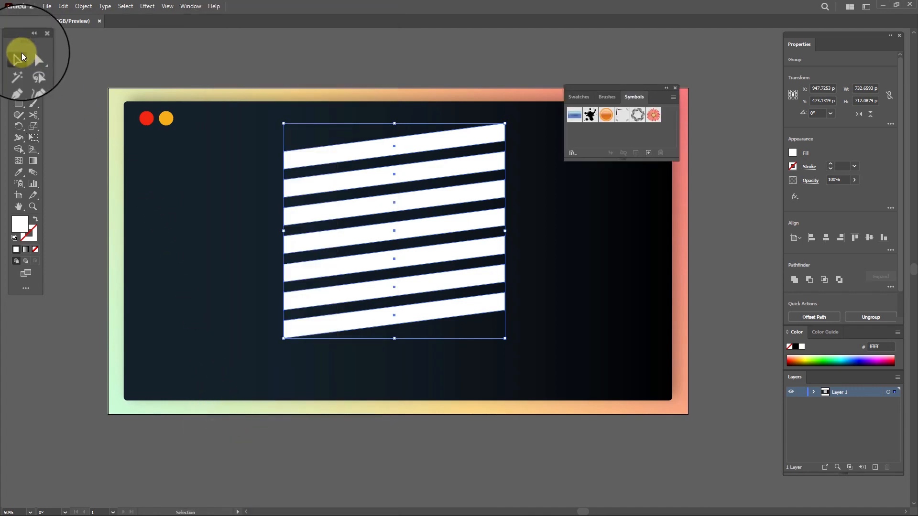
pyautogui.moveTo(402, 205); pyautogui.dragTo(575, 132)
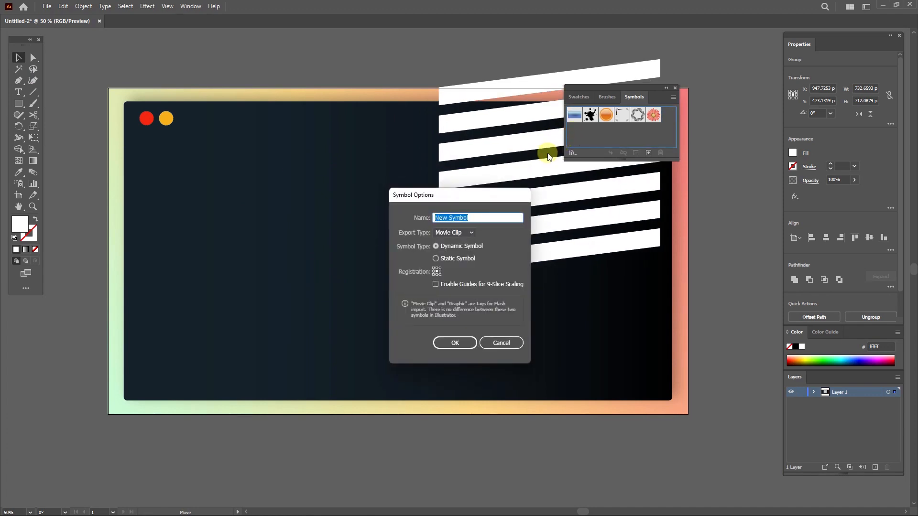
pyautogui.click(454, 347)
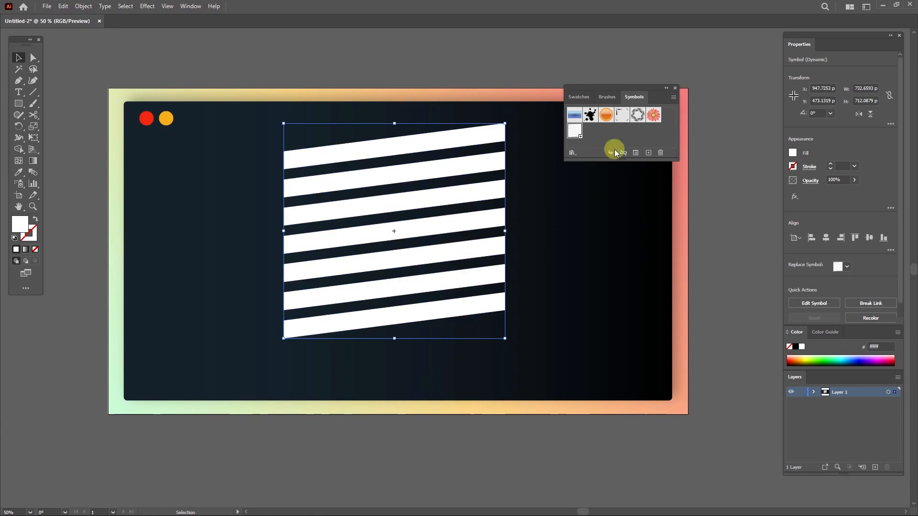
# Step: Close the Symbols panel and delete the bar artwork from the artboard
pyautogui.click(676, 89)
pyautogui.press('Delete')
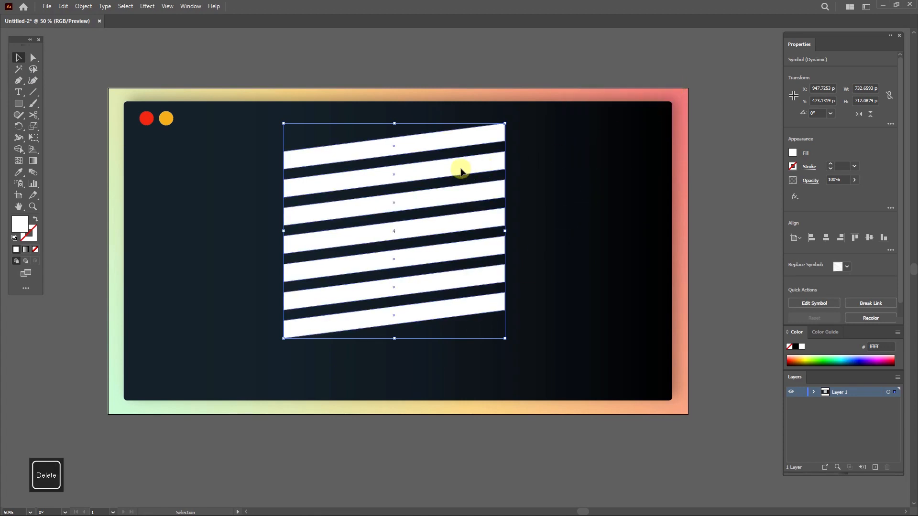
pyautogui.press('Delete')
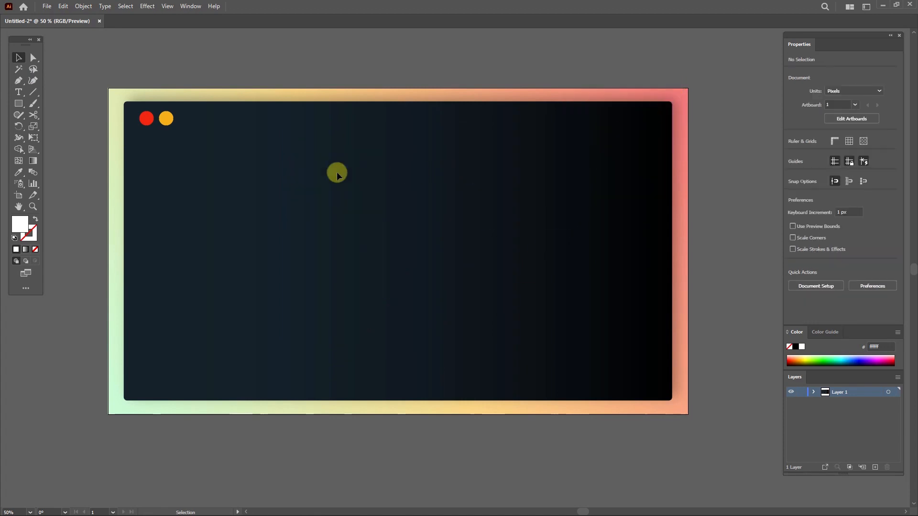
# Step: Switch to the Ellipse tool and draw a white circle about 575 px across centred on the card
pyautogui.click(17, 103)
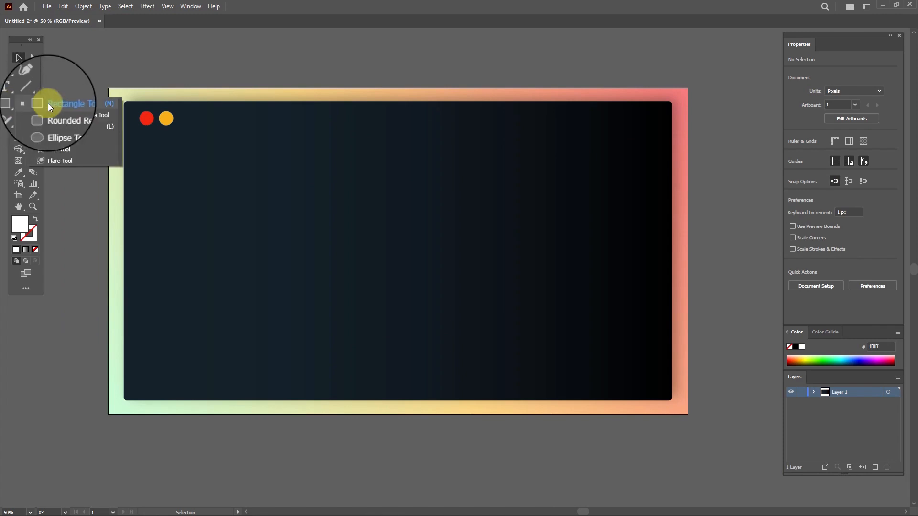
pyautogui.click(53, 127)
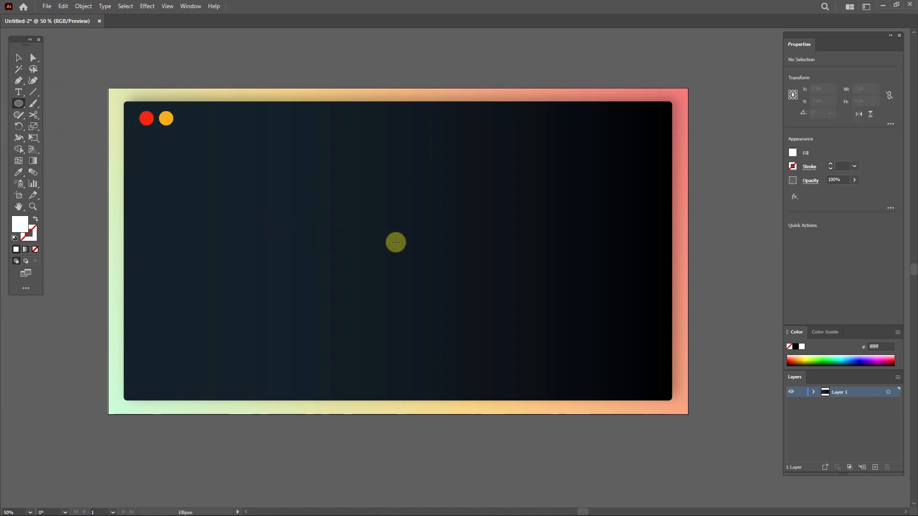
pyautogui.hotkey('alt', 'shift')
pyautogui.moveTo(397, 250); pyautogui.dragTo(481, 338)
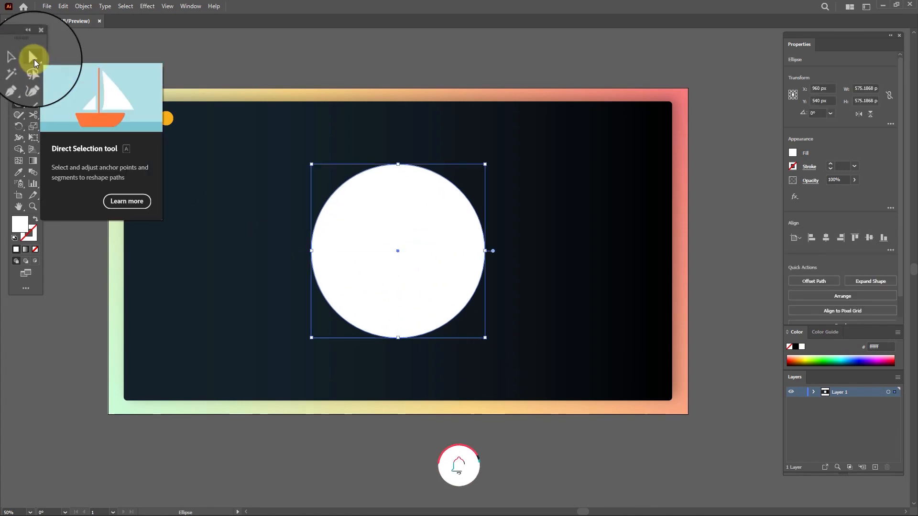
# Step: Delete the circle's left anchor point with Direct Selection to leave a right half-circle
pyautogui.click(33, 59)
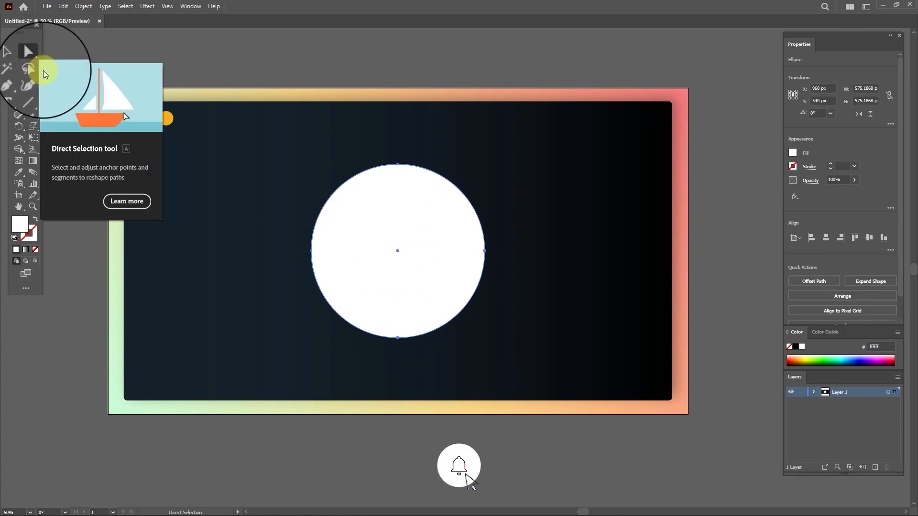
pyautogui.click(311, 250)
pyautogui.press('Delete')
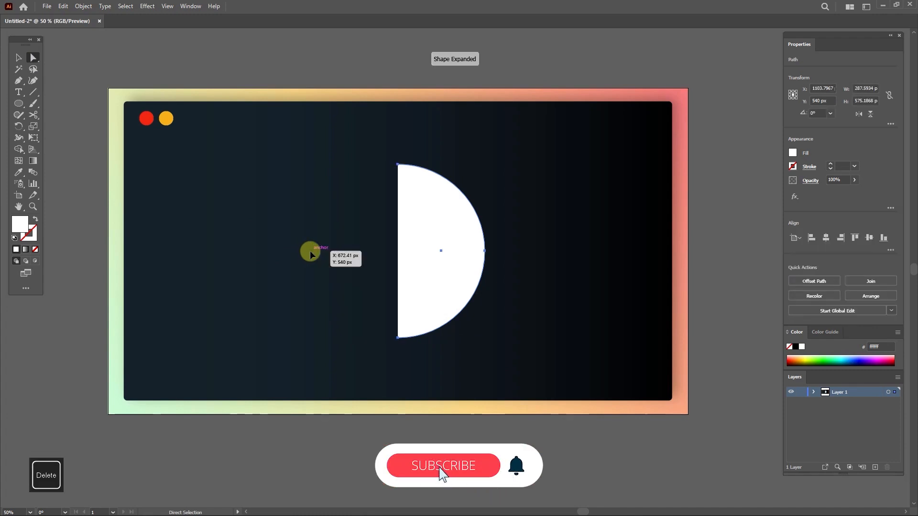
# Step: Apply the 3D Revolve (Classic) effect to the half-circle
pyautogui.click(147, 6)
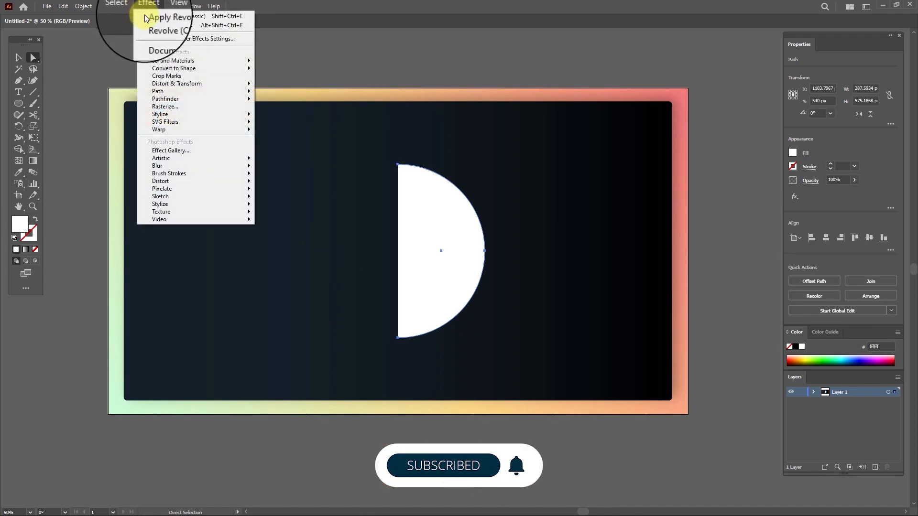
pyautogui.moveTo(161, 60)
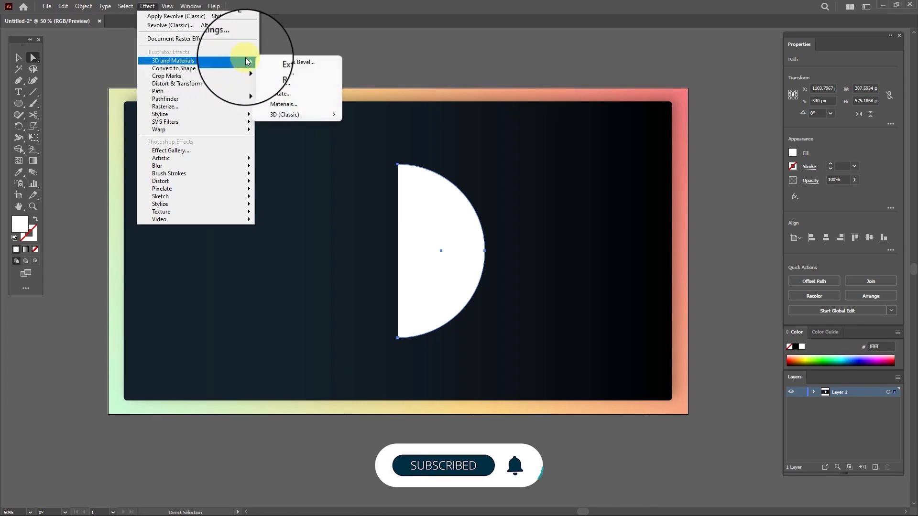
pyautogui.moveTo(287, 115)
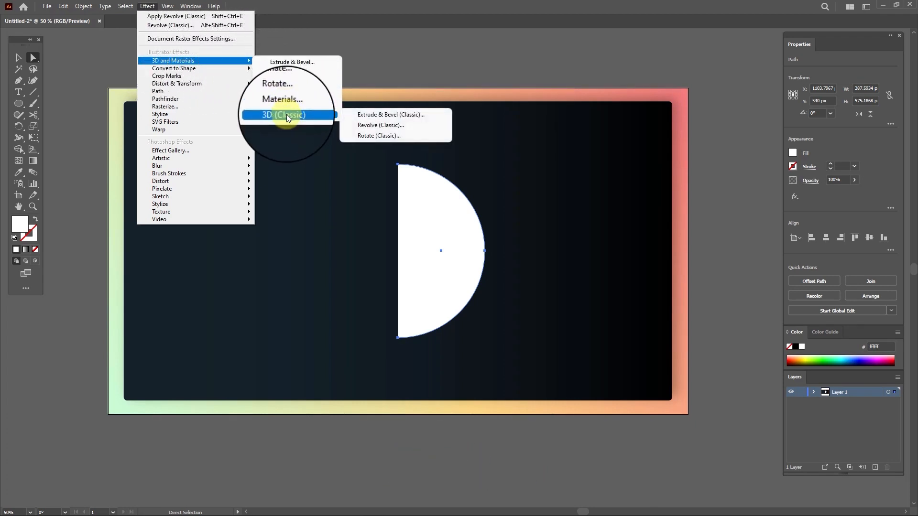
pyautogui.click(366, 125)
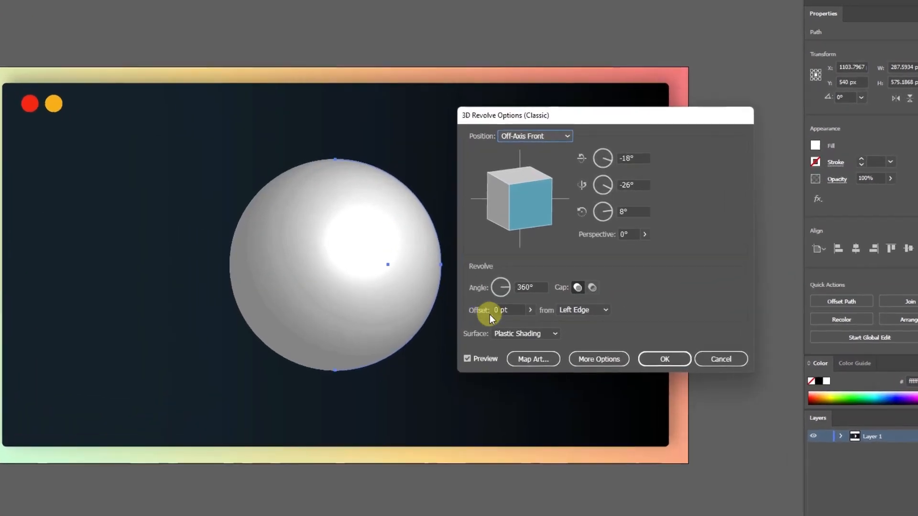
# Step: Map the 3D symbol onto the sphere's surface, scaled to fit, with Invisible Geometry enabled
pyautogui.click(530, 359)
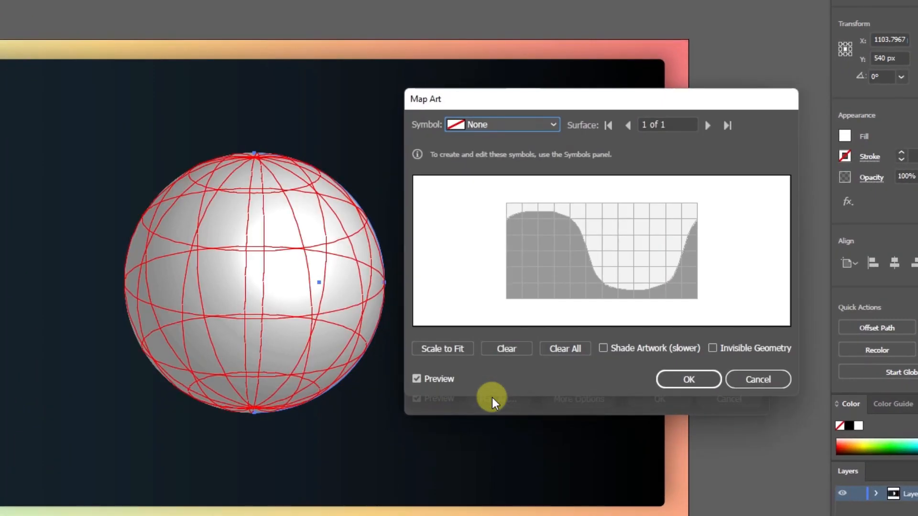
pyautogui.click(521, 124)
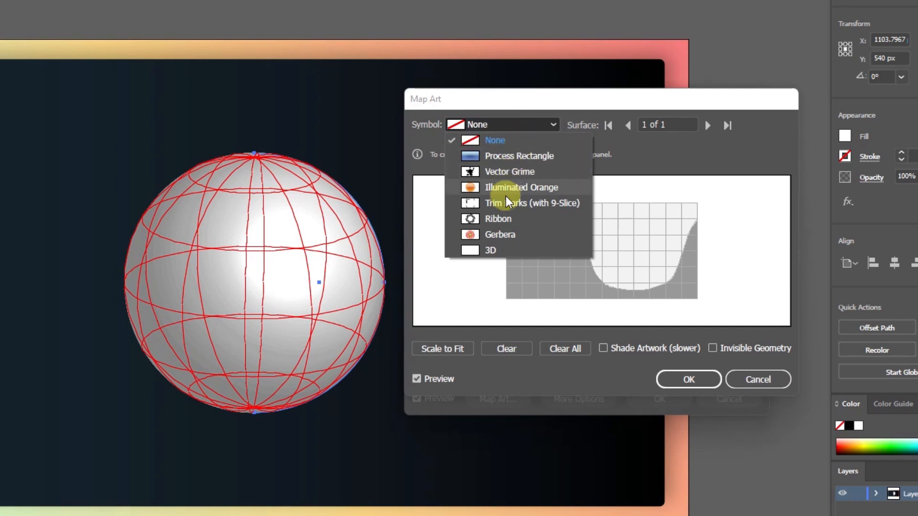
pyautogui.click(485, 252)
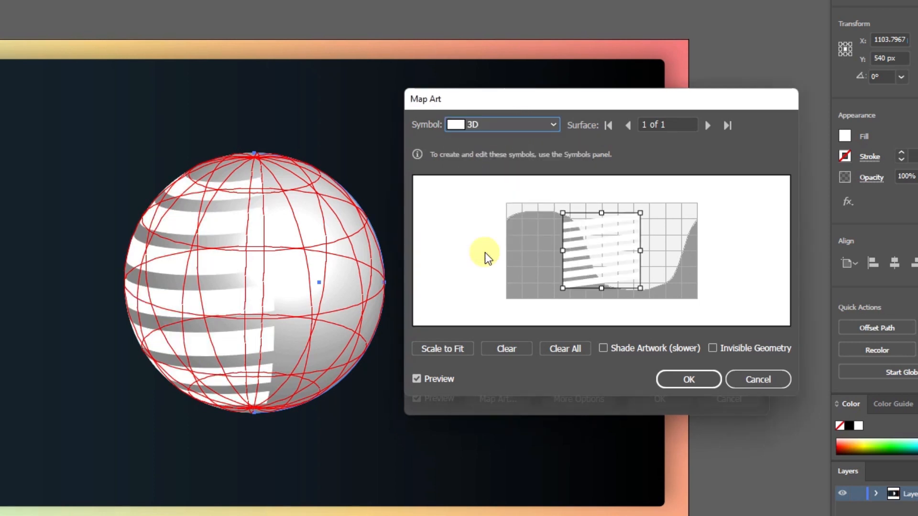
pyautogui.click(448, 345)
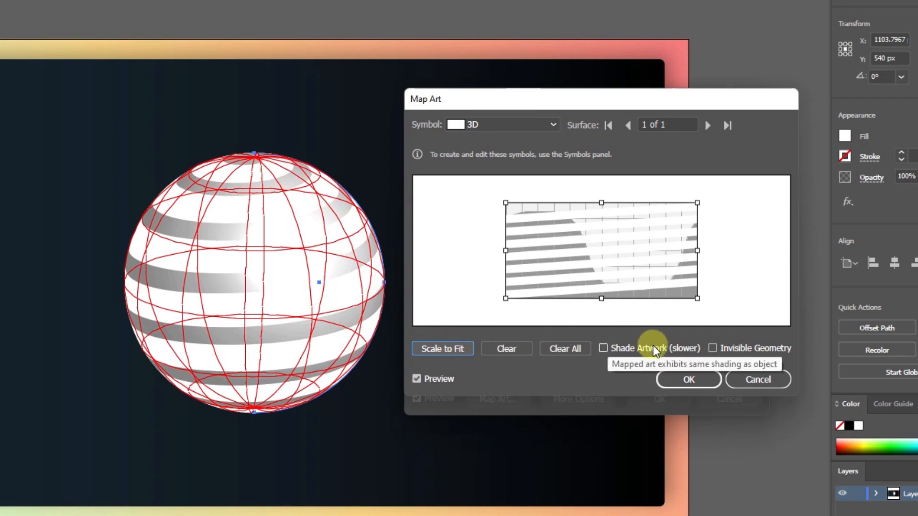
pyautogui.click(712, 349)
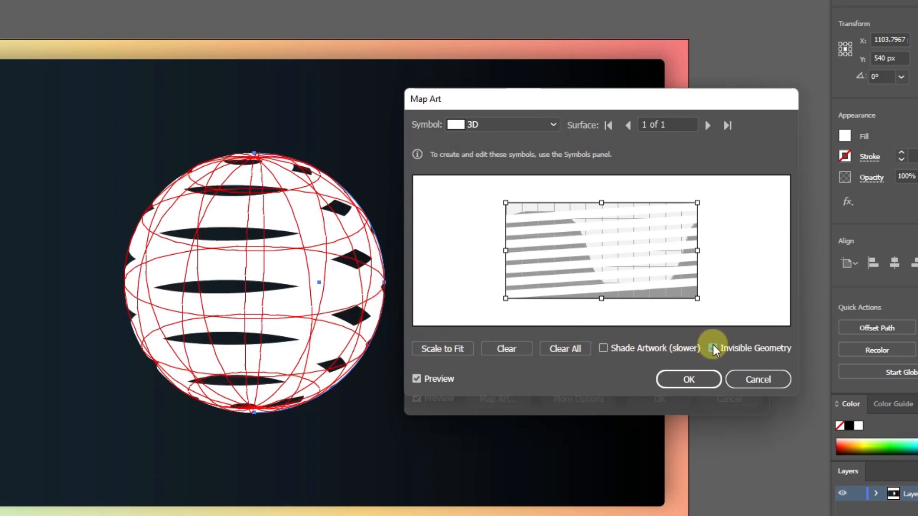
pyautogui.click(694, 380)
# Step: Rotate the sphere to about -20°, -28° and -2° and confirm the revolve options
pyautogui.moveTo(488, 188)
pyautogui.mouseDown()
pyautogui.moveTo(455, 170)
pyautogui.moveTo(492, 185)
pyautogui.mouseUp()
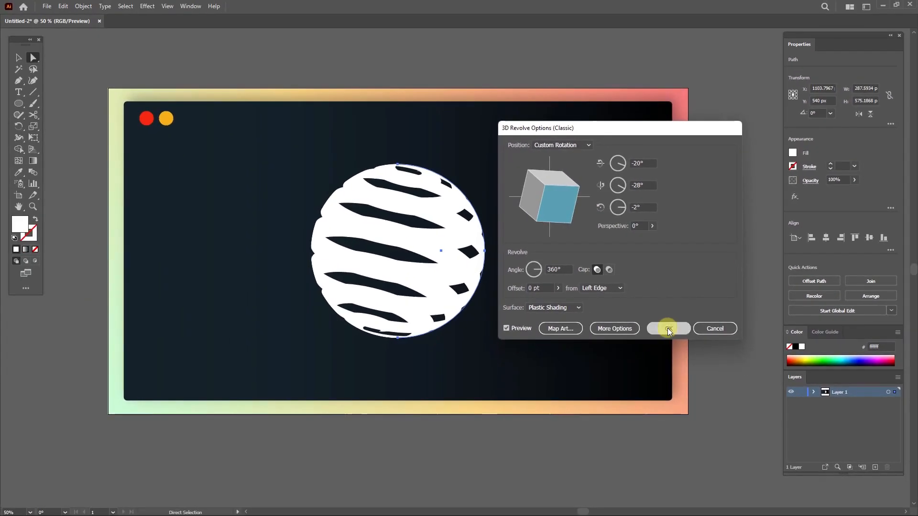
pyautogui.click(659, 398)
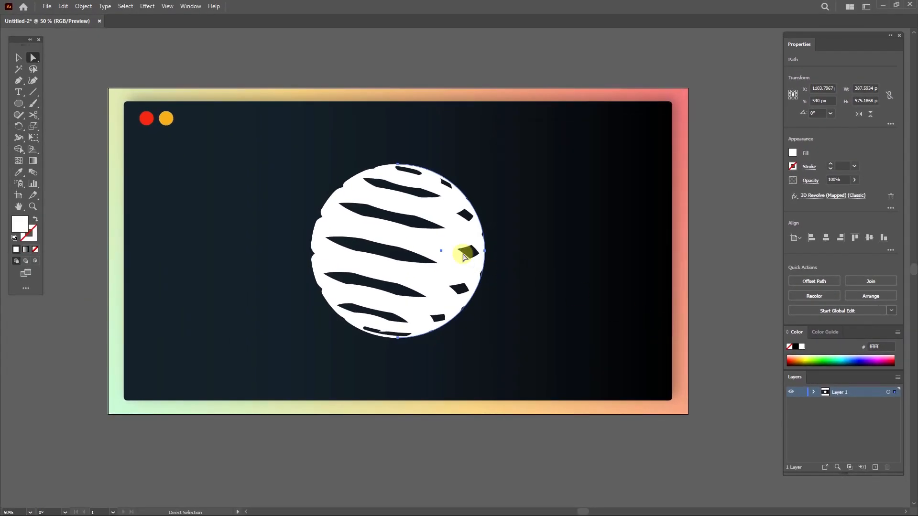
pyautogui.click(18, 58)
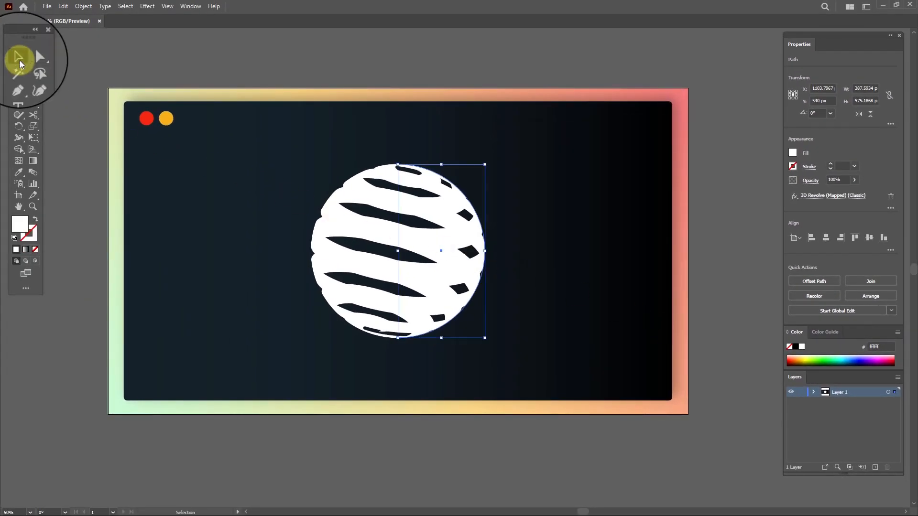
# Step: Expand the sphere's 3D appearance and ungroup the expanded artwork
pyautogui.click(79, 7)
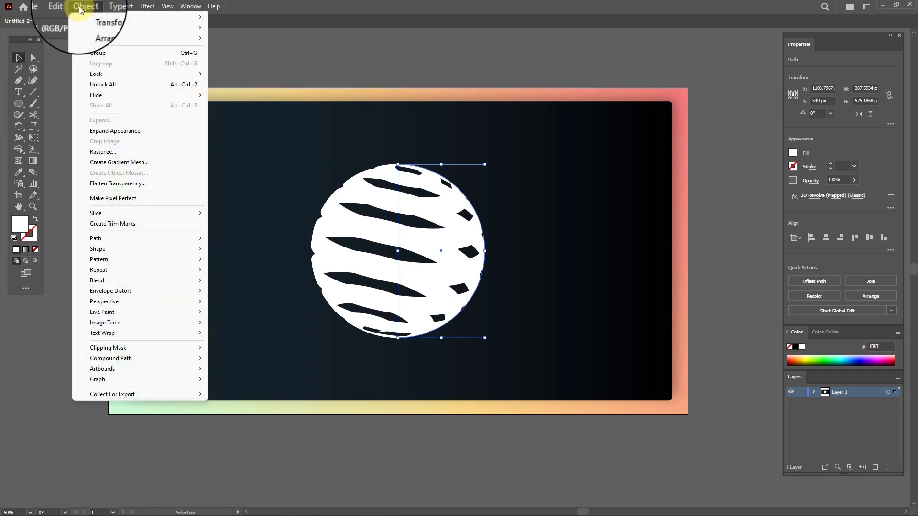
pyautogui.click(107, 131)
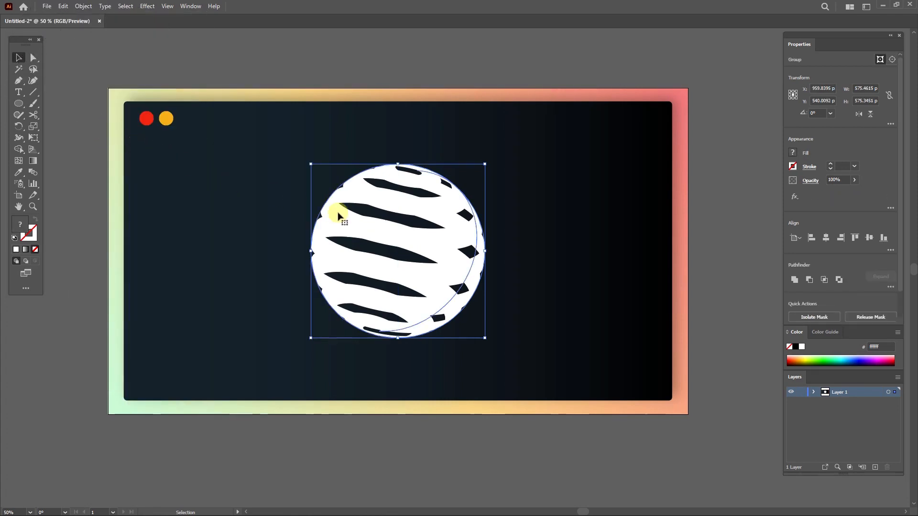
pyautogui.rightClick(436, 206)
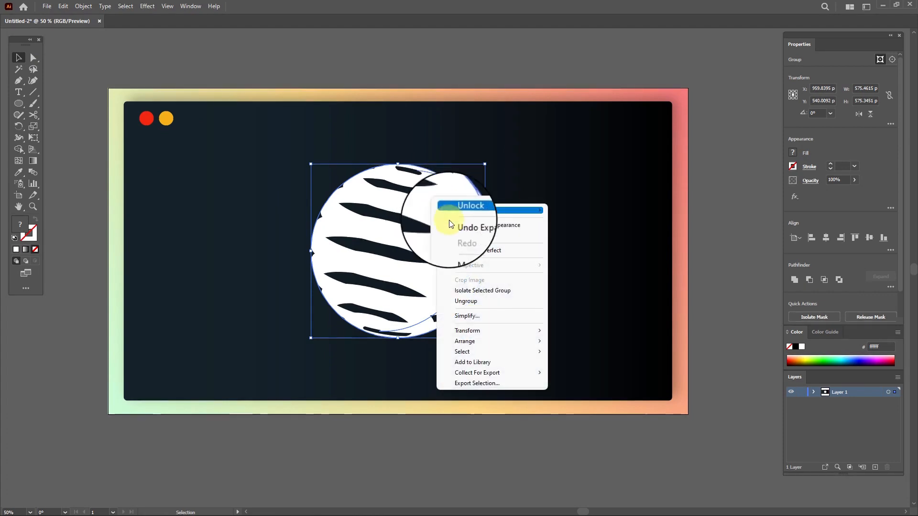
pyautogui.click(459, 301)
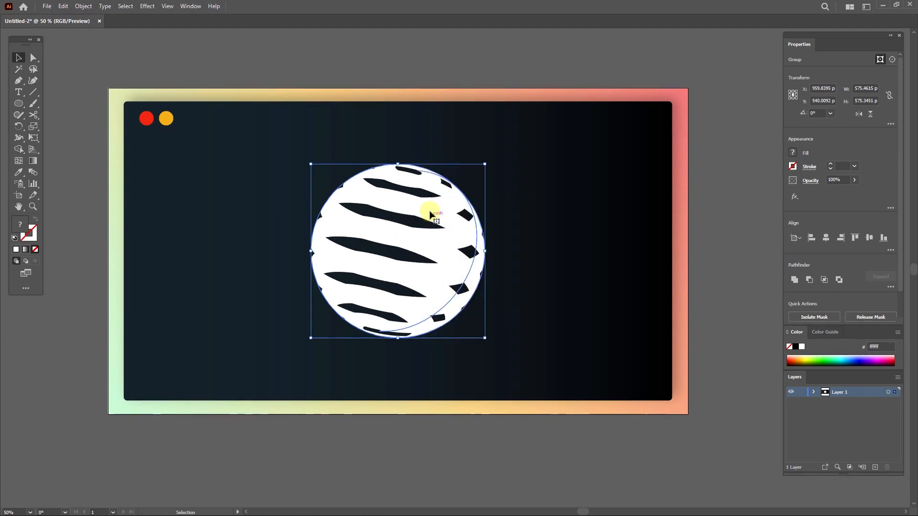
# Step: Ungroup the artwork once more and release its clipping mask
pyautogui.rightClick(429, 214)
pyautogui.click(454, 304)
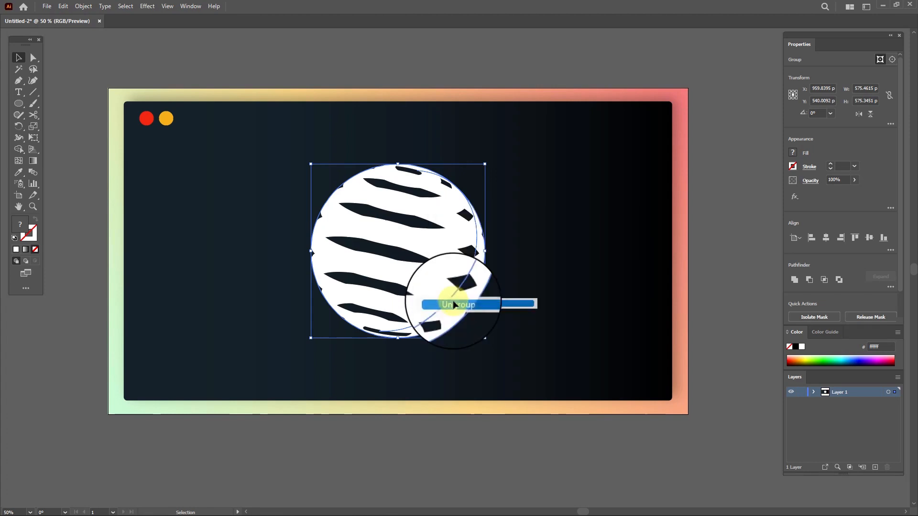
pyautogui.rightClick(422, 208)
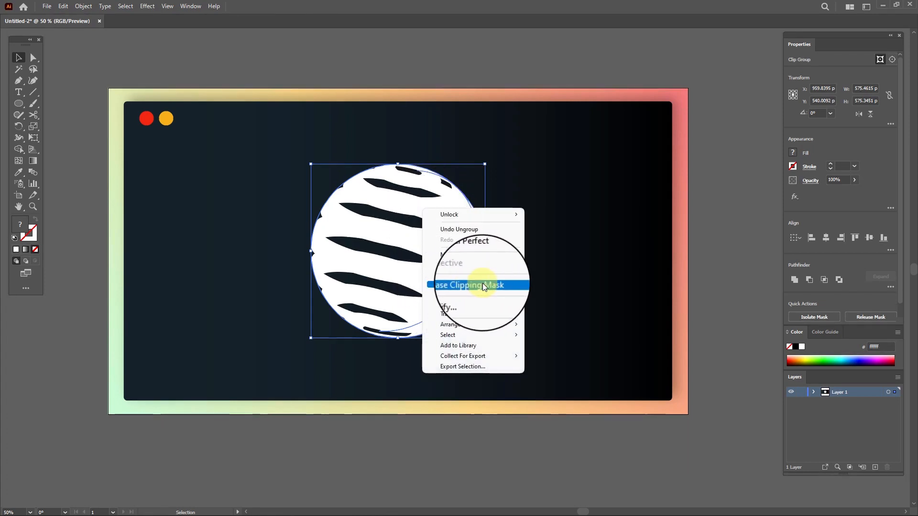
pyautogui.click(459, 283)
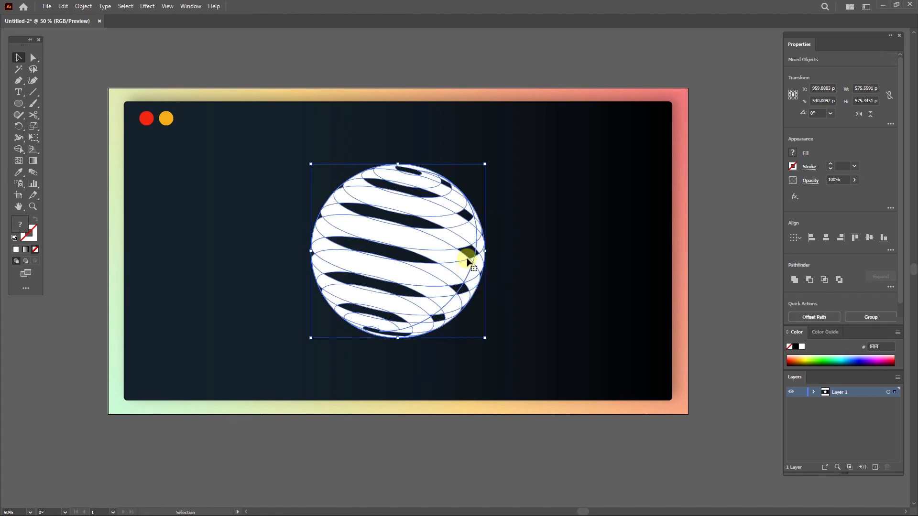
# Step: Fill the front stripes with a gradient, sampling the red dot for its starting colour
pyautogui.click(497, 219)
pyautogui.click(410, 186)
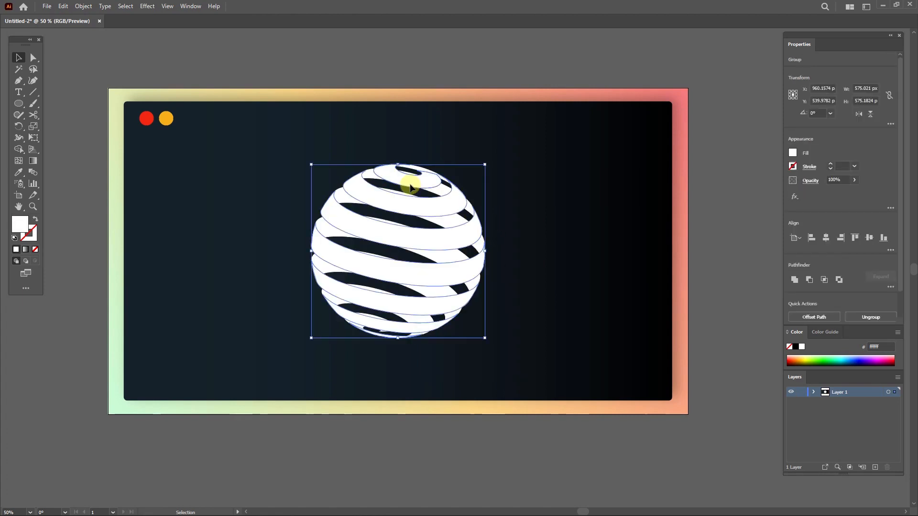
pyautogui.click(25, 249)
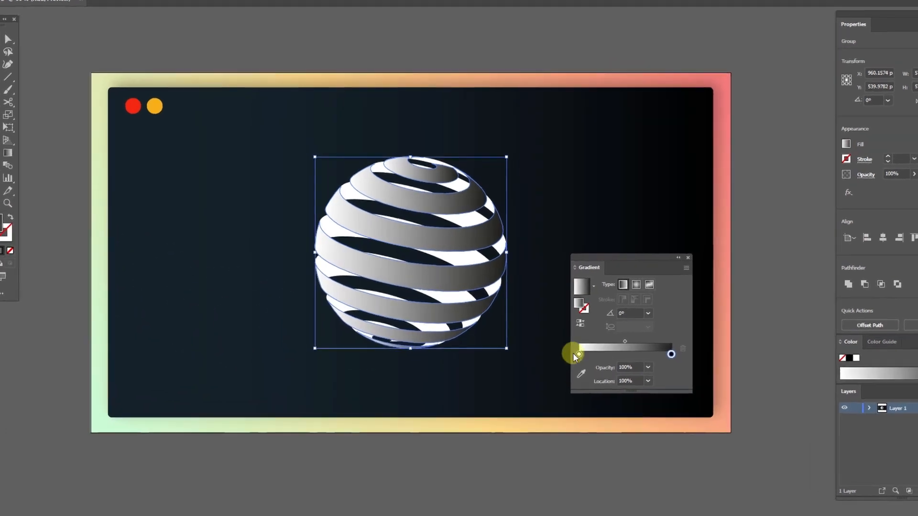
pyautogui.click(550, 343)
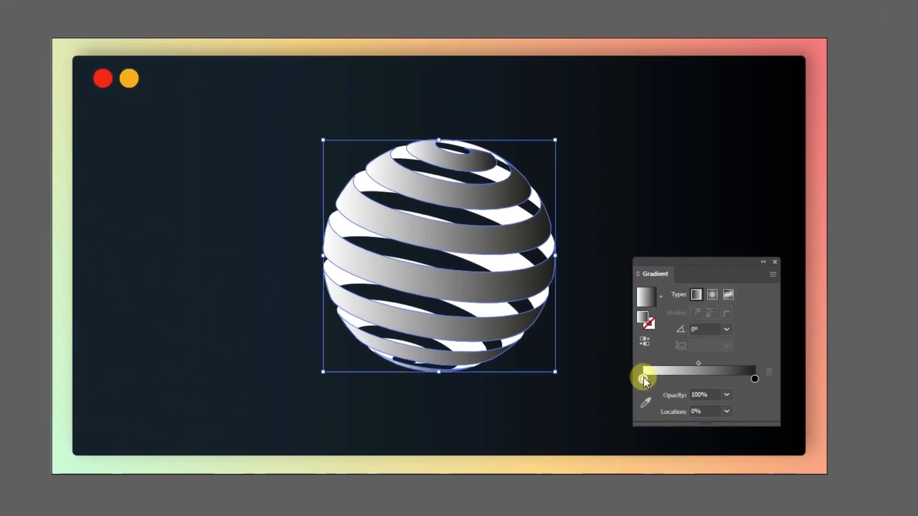
pyautogui.click(646, 403)
pyautogui.click(101, 76)
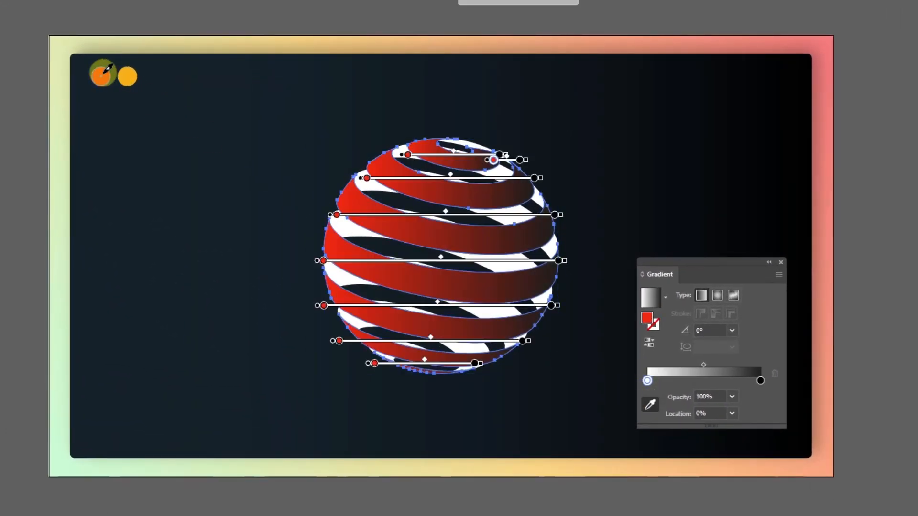
# Step: Sample the orange dot for the gradient's end colour and close the Gradient panel
pyautogui.click(759, 380)
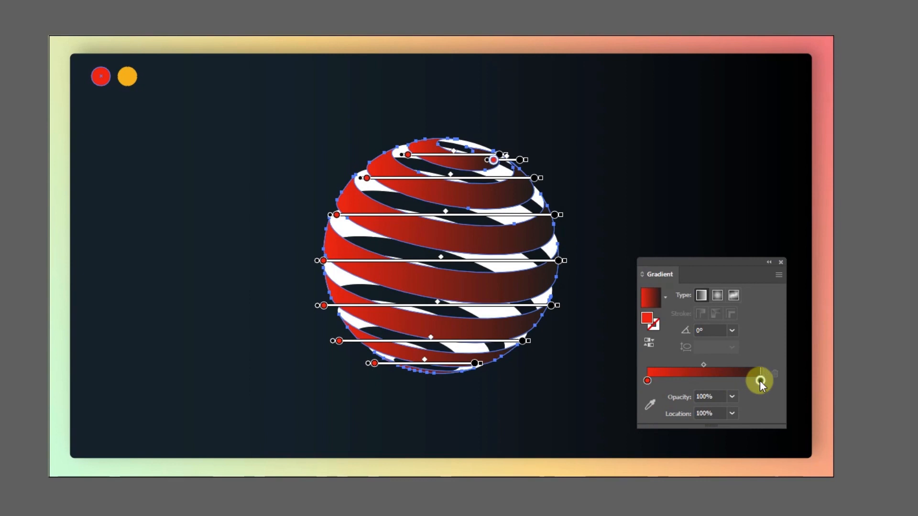
pyautogui.click(650, 405)
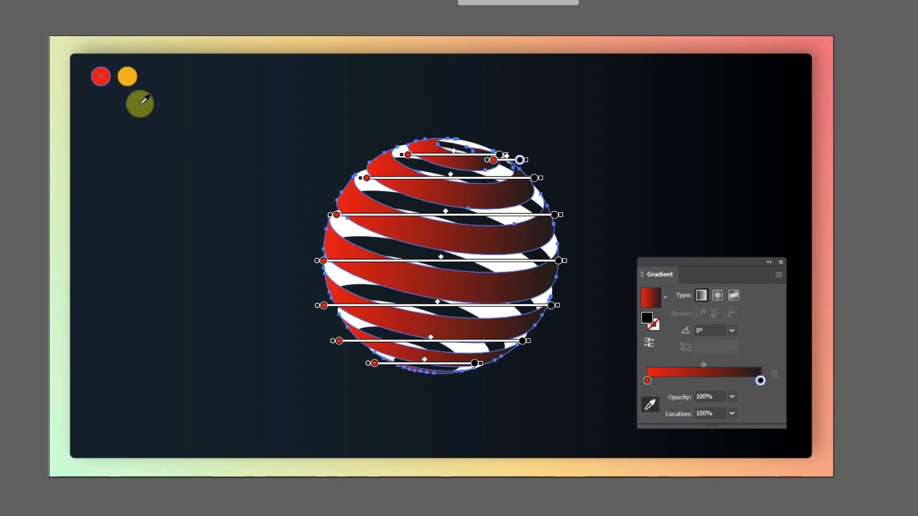
pyautogui.click(128, 77)
pyautogui.click(688, 293)
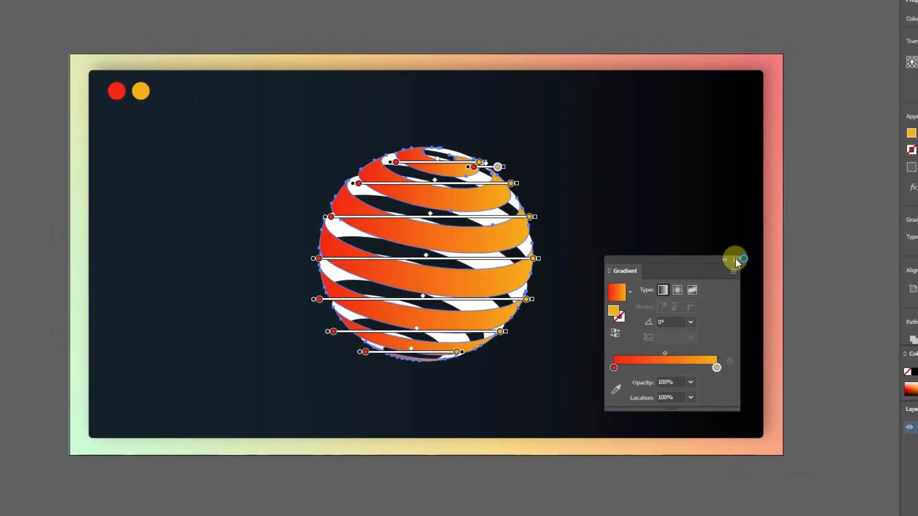
pyautogui.click(780, 262)
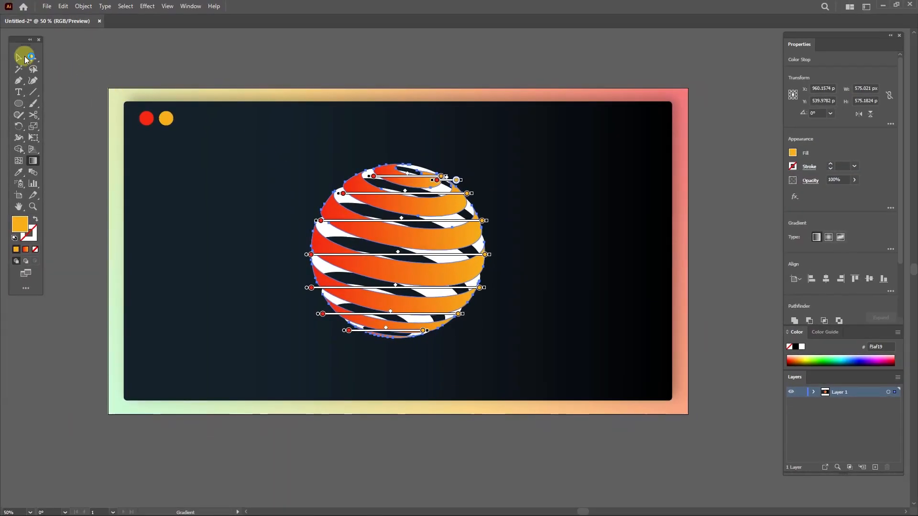
# Step: Fill the back stripes with the gradient, move the red stop to the end and set its opacity to 10%
pyautogui.click(19, 56)
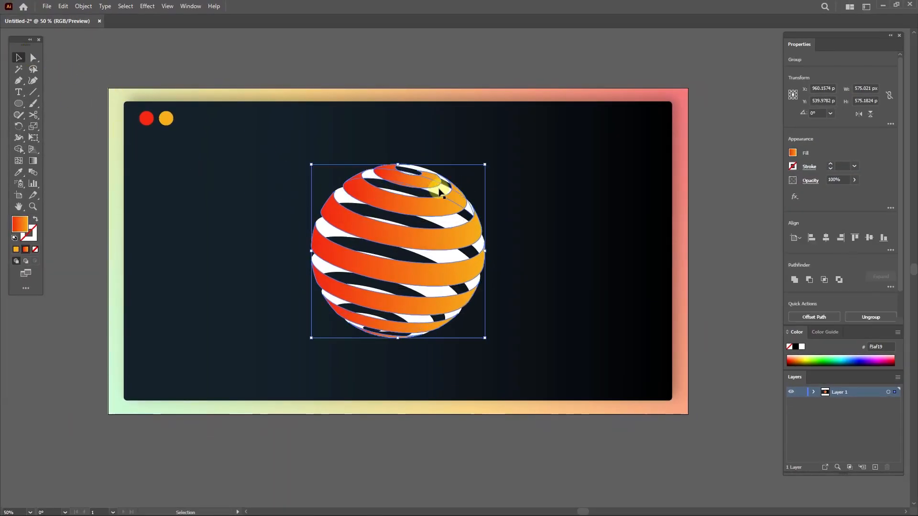
pyautogui.click(446, 216)
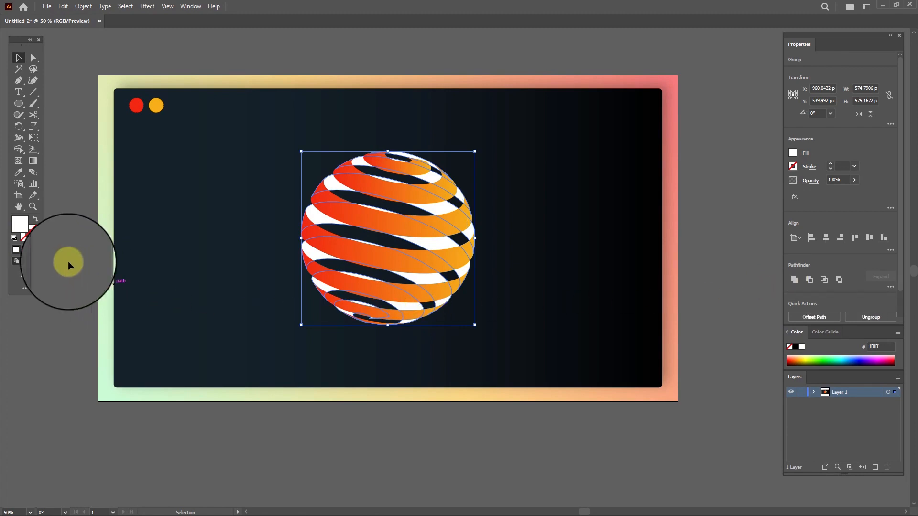
pyautogui.click(26, 249)
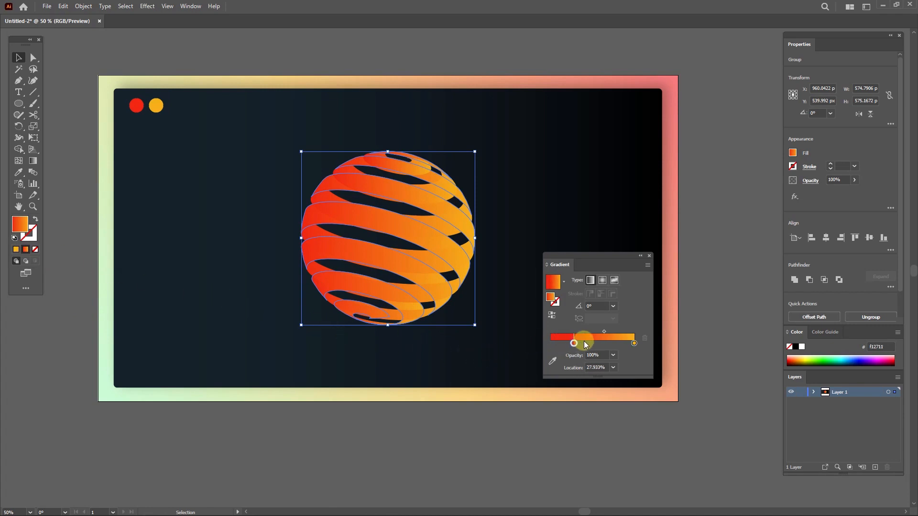
pyautogui.moveTo(583, 340); pyautogui.dragTo(635, 340)
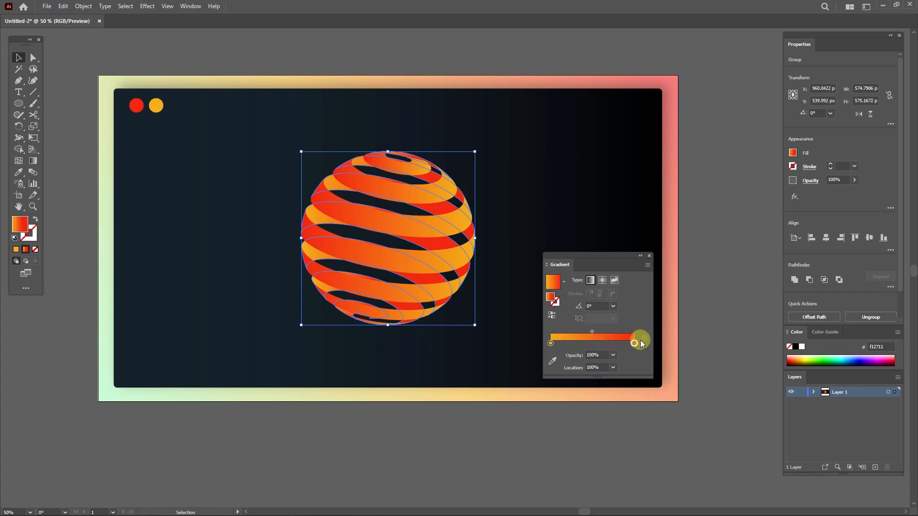
pyautogui.click(616, 355)
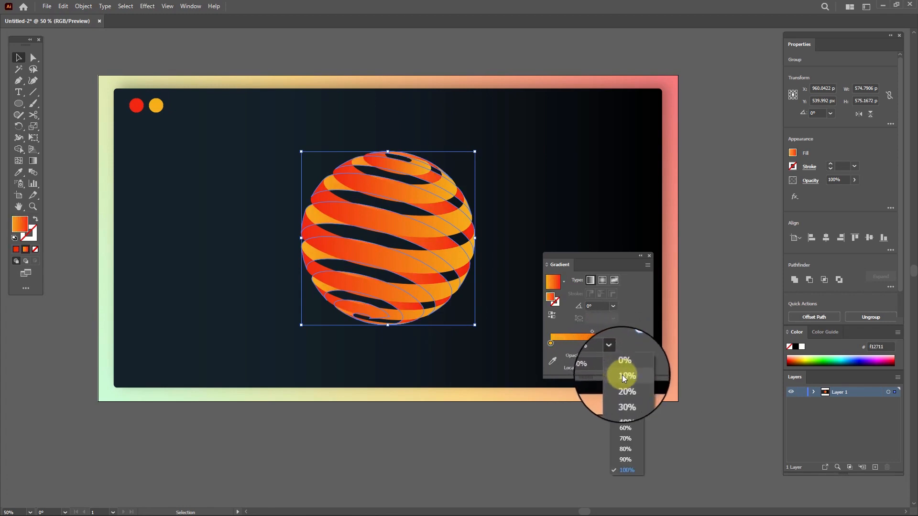
pyautogui.click(622, 376)
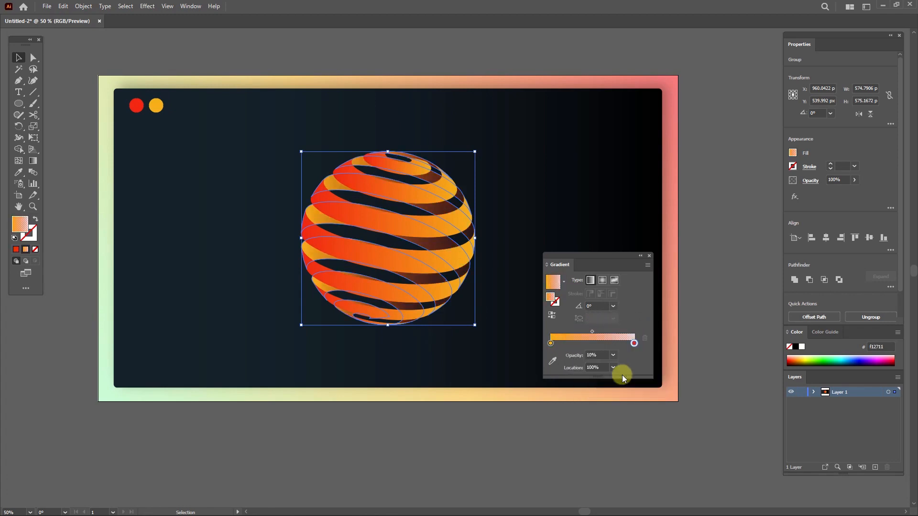
pyautogui.click(649, 256)
# Step: Move the sphere's parts to the left side of the card and group them
pyautogui.click(523, 217)
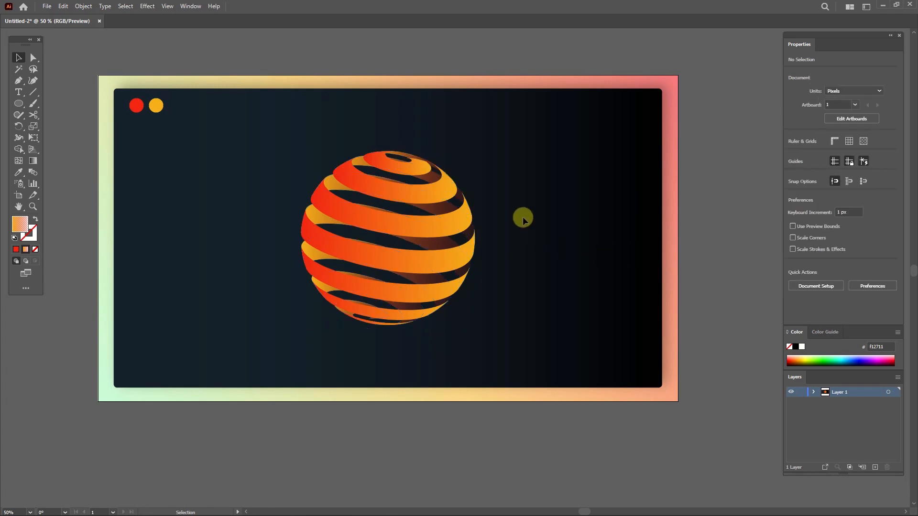
pyautogui.moveTo(328, 320); pyautogui.dragTo(327, 320)
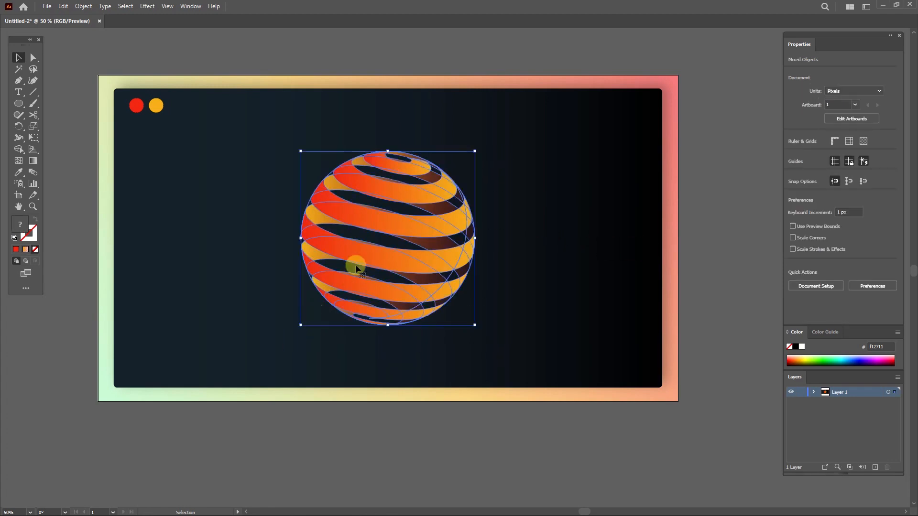
pyautogui.moveTo(386, 226); pyautogui.dragTo(257, 228)
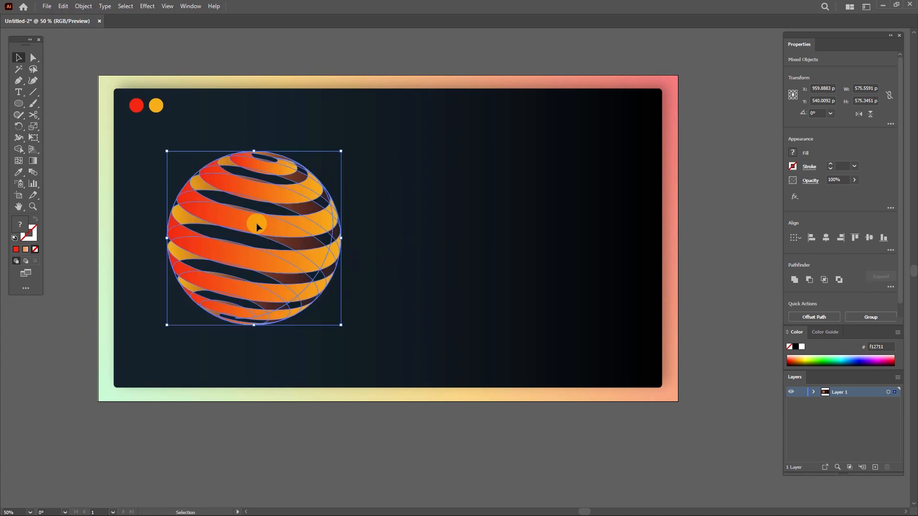
pyautogui.rightClick(257, 224)
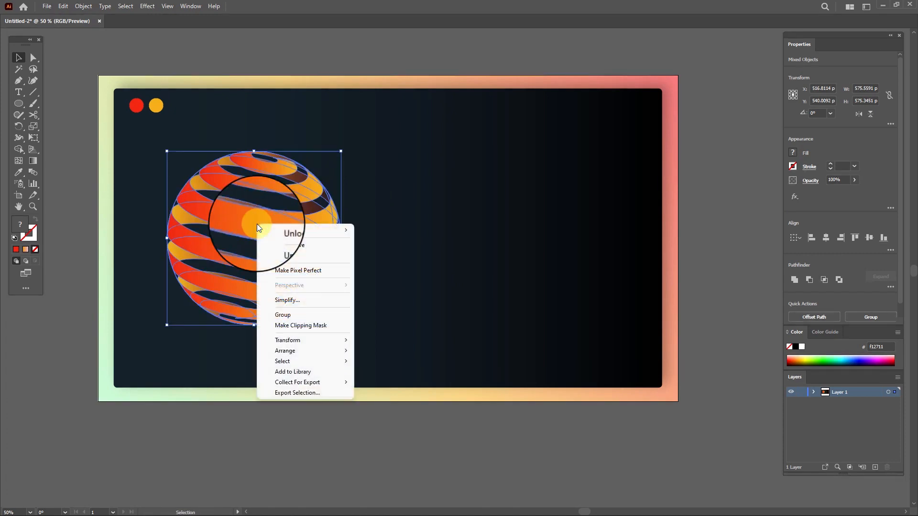
pyautogui.click(284, 309)
pyautogui.click(380, 237)
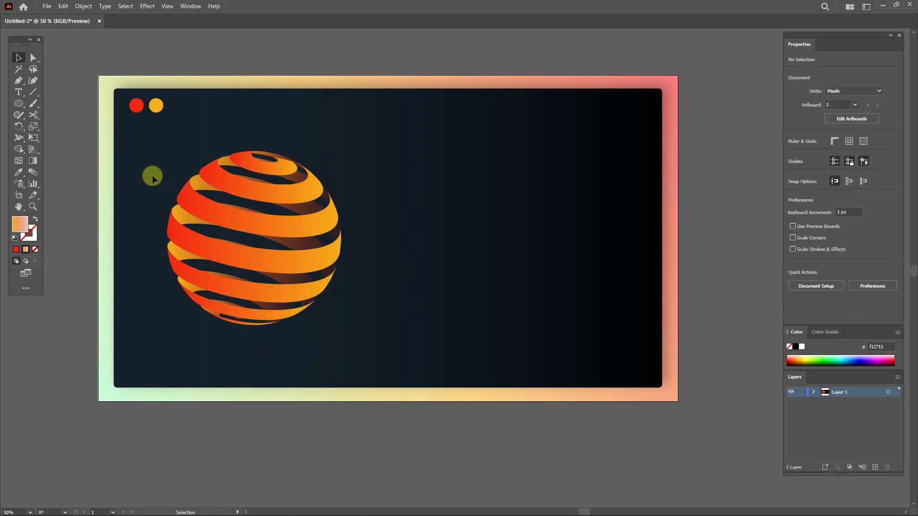
# Step: Draw a white rectangle about 324 × 638 px to the right of the sphere
pyautogui.moveTo(16, 102); pyautogui.dragTo(48, 103)
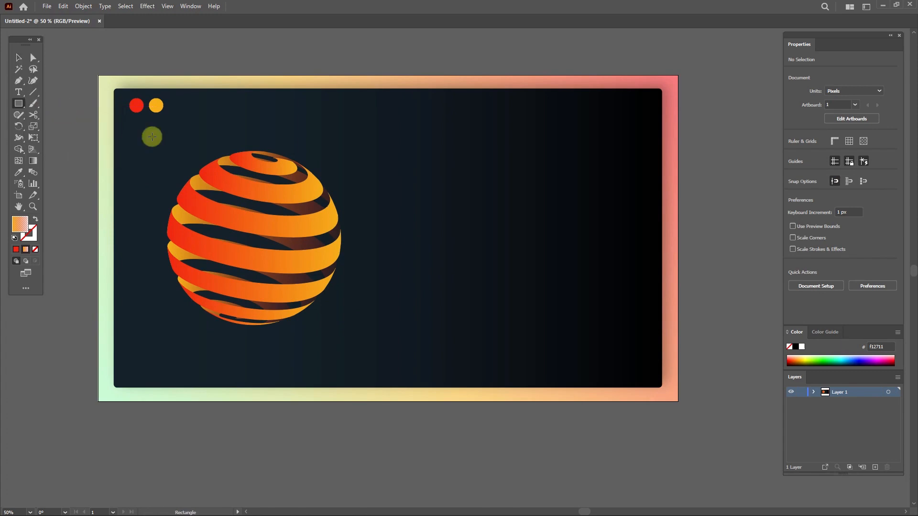
pyautogui.moveTo(439, 156); pyautogui.dragTo(537, 348)
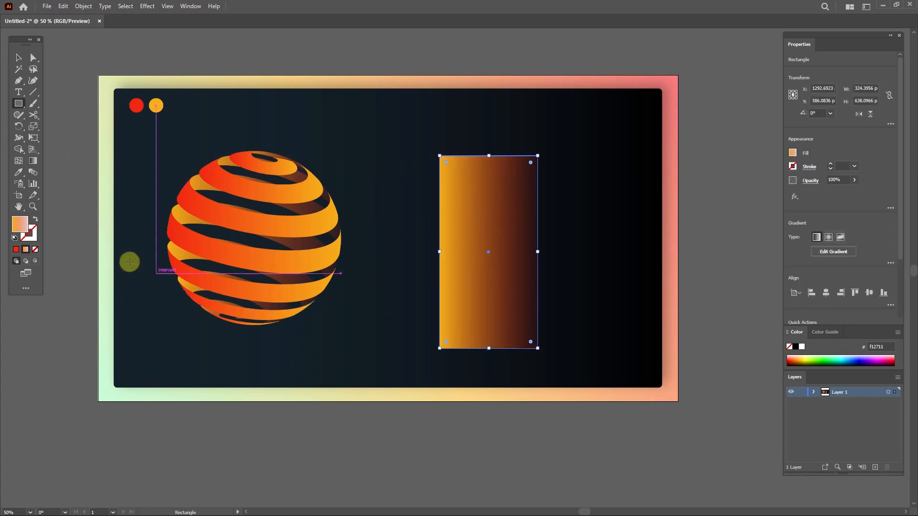
pyautogui.doubleClick(21, 226)
pyautogui.moveTo(341, 220); pyautogui.dragTo(329, 193)
pyautogui.click(560, 203)
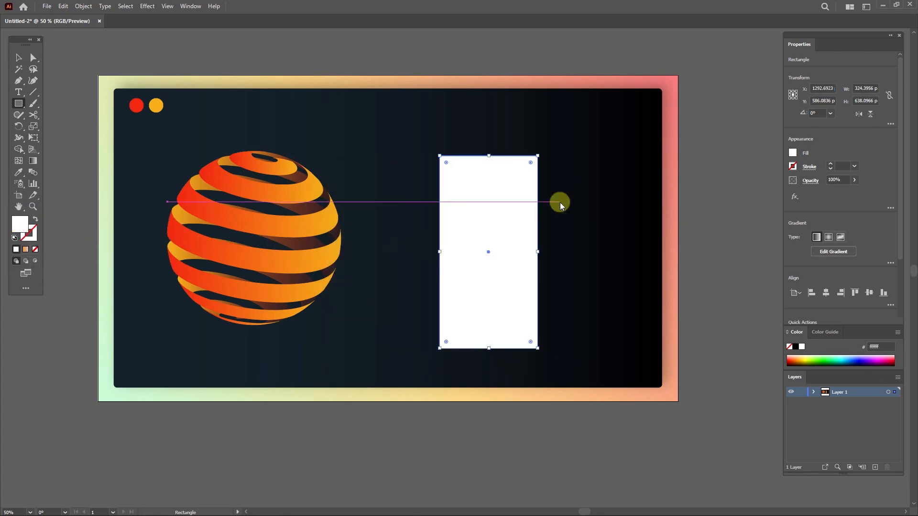
# Step: Narrow the rectangle to about 180 px wide and shift it slightly right
pyautogui.click(19, 58)
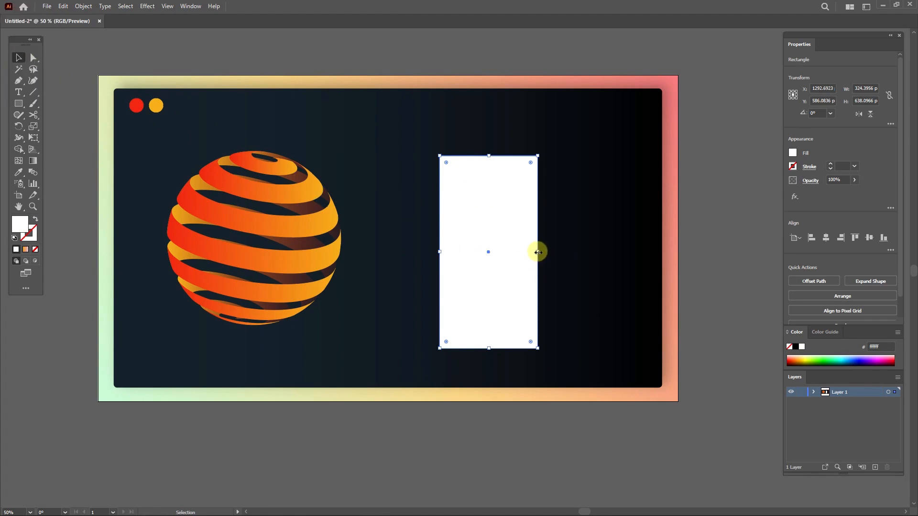
pyautogui.moveTo(538, 252); pyautogui.dragTo(486, 247)
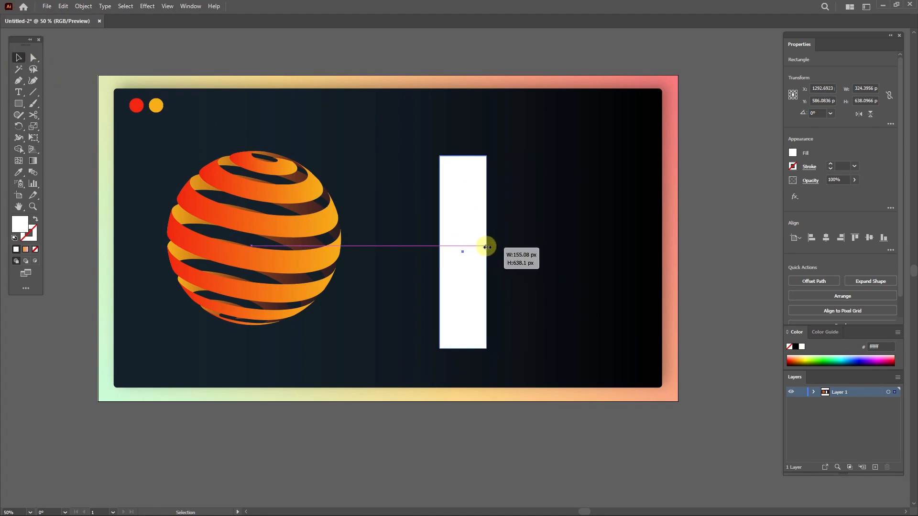
pyautogui.moveTo(454, 202); pyautogui.dragTo(516, 202)
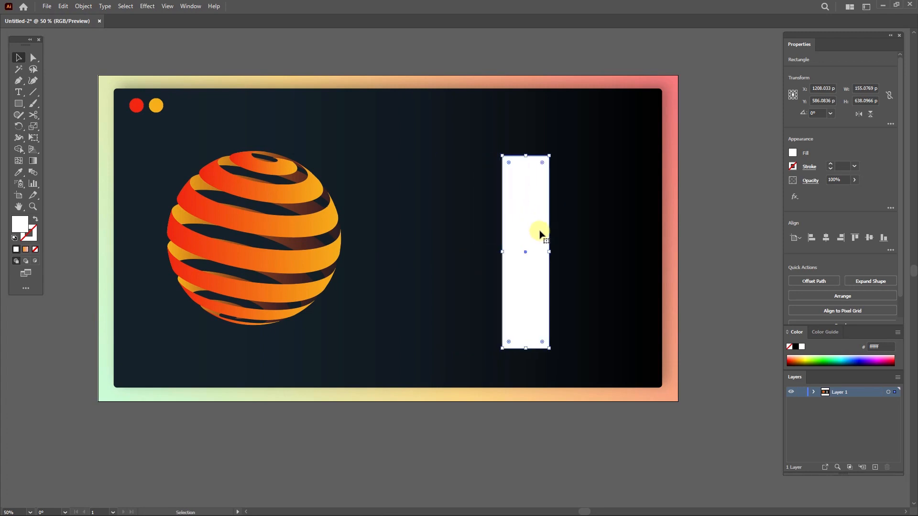
pyautogui.moveTo(548, 252)
pyautogui.mouseDown()
pyautogui.moveTo(567, 251)
pyautogui.moveTo(557, 251)
pyautogui.mouseUp()
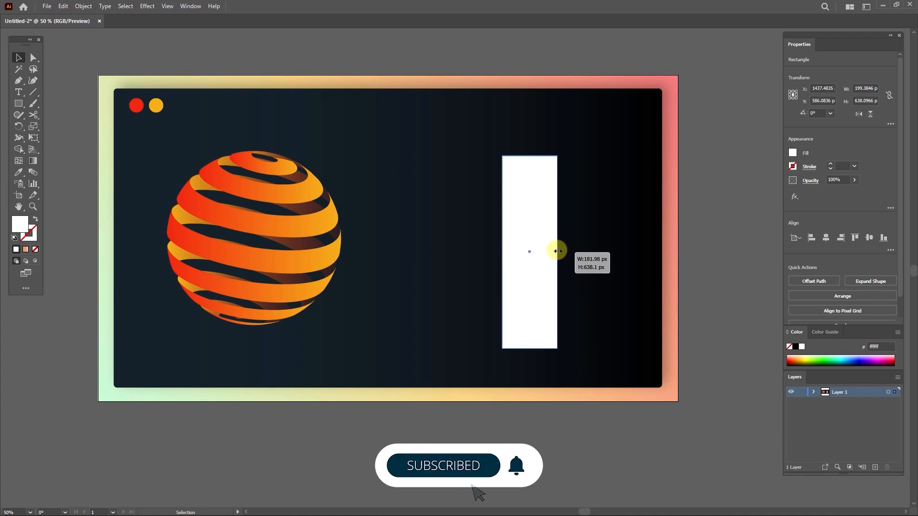
# Step: Apply a 3D Revolve (Classic) effect to the white rectangle to turn it into a cylinder
pyautogui.click(147, 6)
pyautogui.moveTo(163, 62)
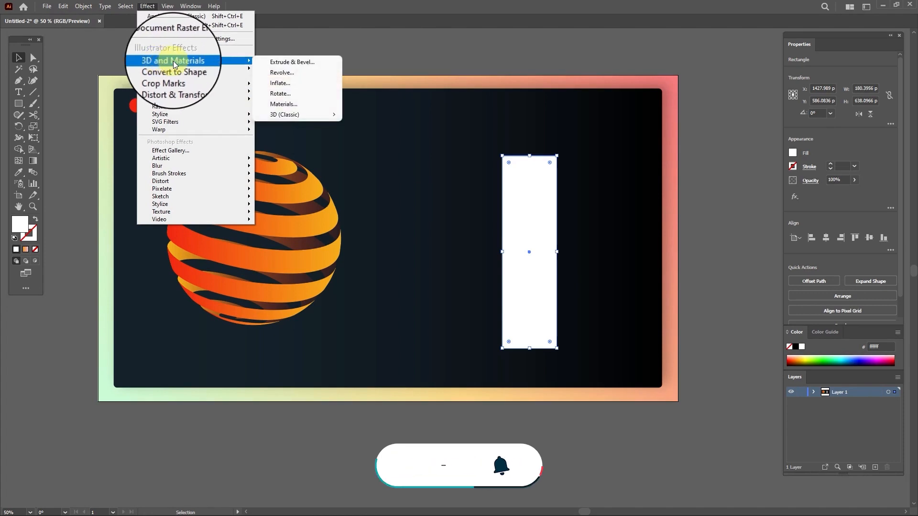
pyautogui.moveTo(284, 115)
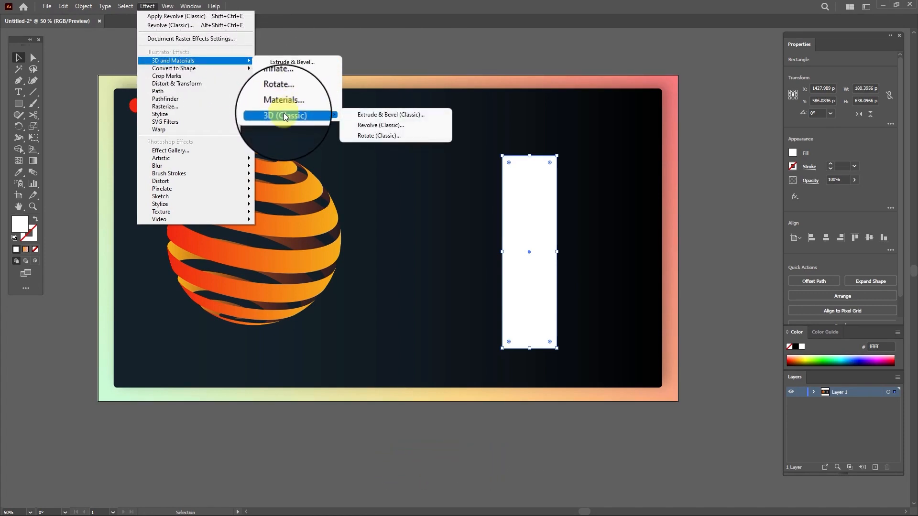
pyautogui.click(371, 127)
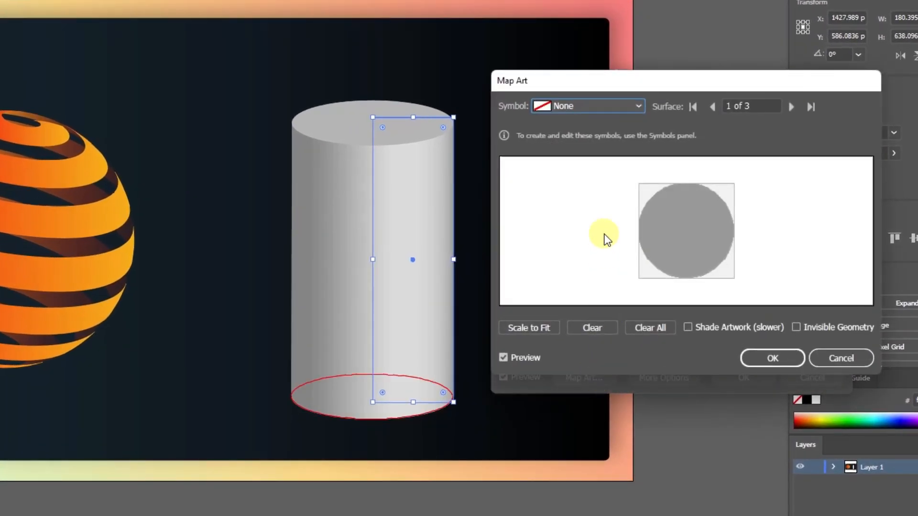
# Step: Map the 3D symbol onto surface 3 of 3, scale it to fit and enable Invisible Geometry
pyautogui.click(789, 106)
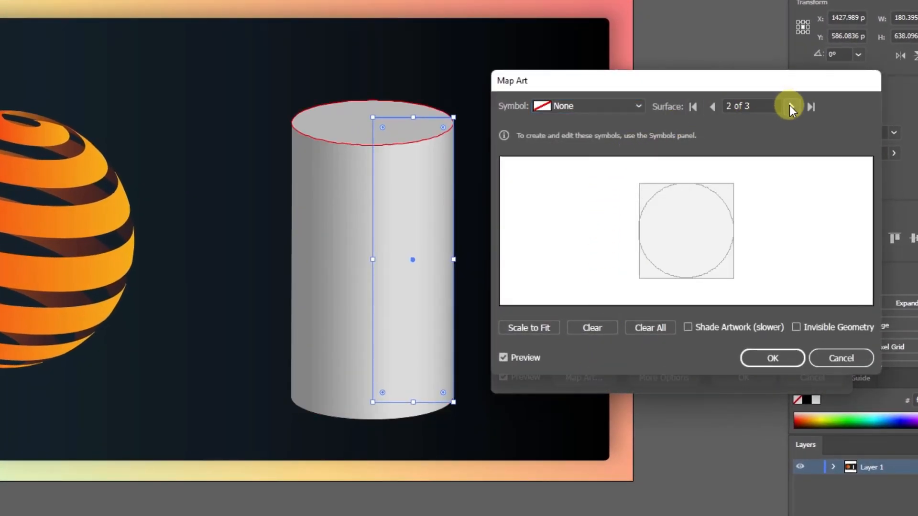
pyautogui.click(790, 106)
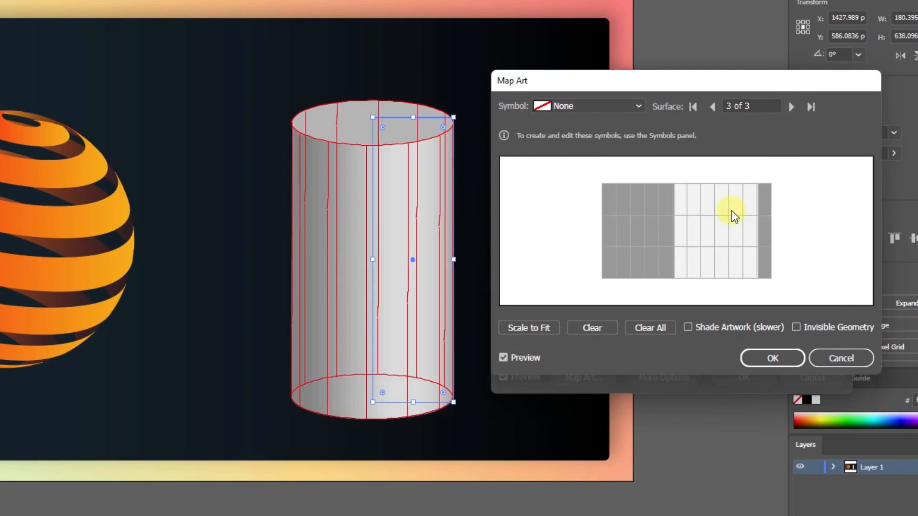
pyautogui.click(606, 107)
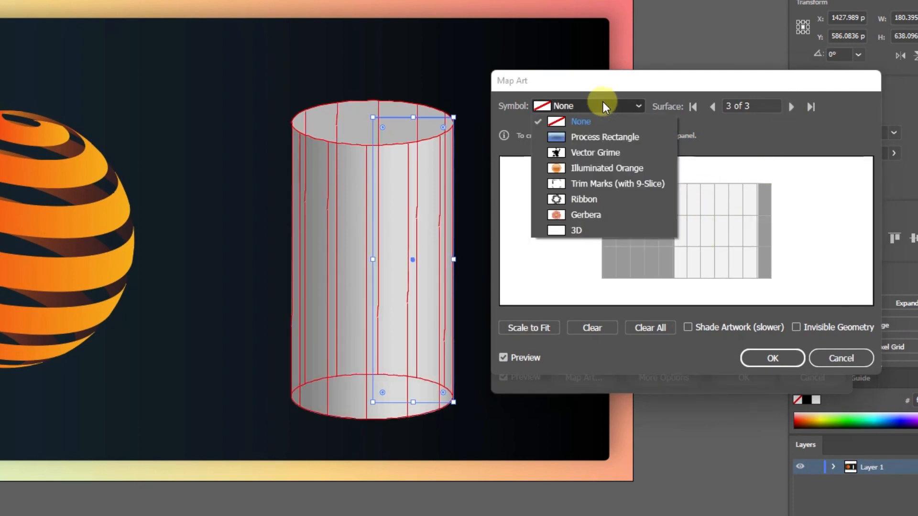
pyautogui.click(573, 226)
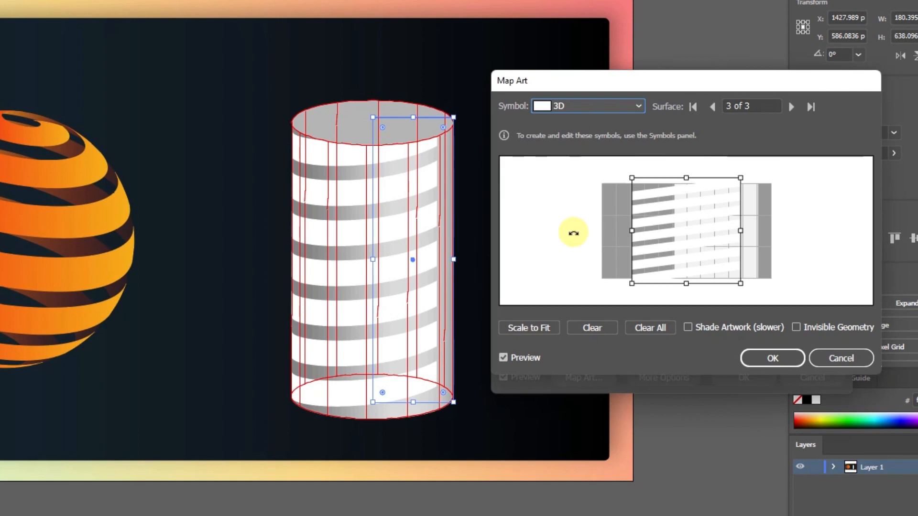
pyautogui.click(542, 328)
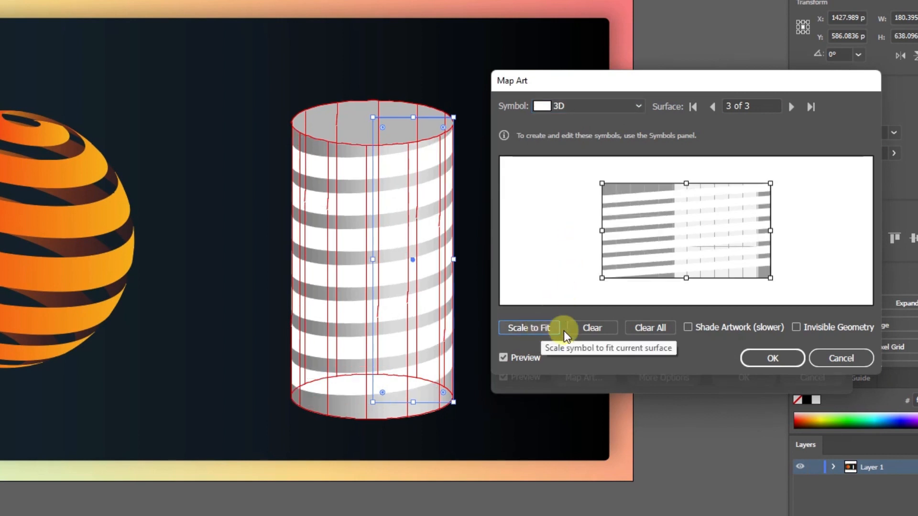
pyautogui.click(796, 328)
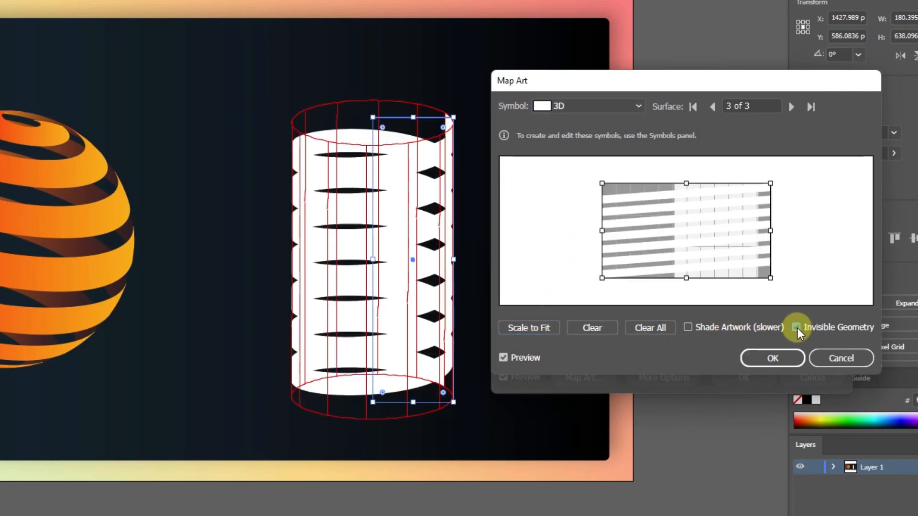
pyautogui.click(782, 358)
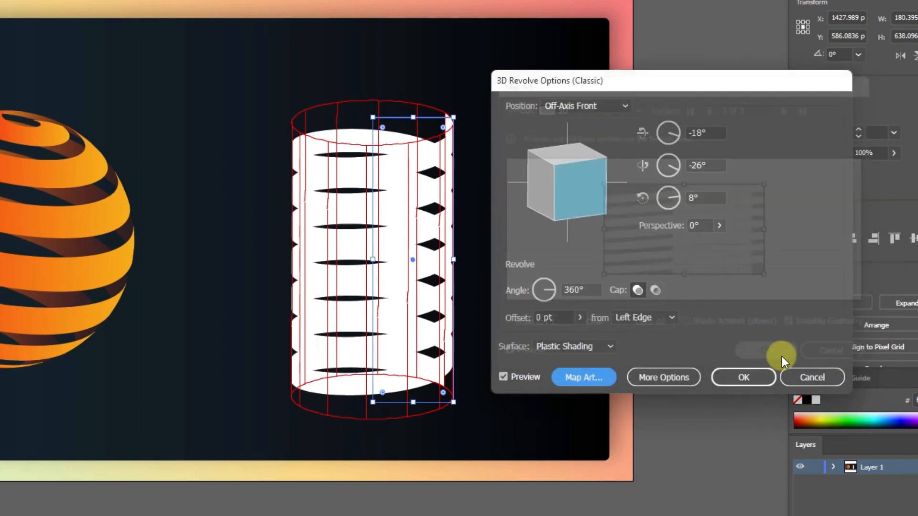
# Step: Rotate the revolved shape to -38°, -59°, 18°, apply the effect and expand its appearance
pyautogui.moveTo(543, 156); pyautogui.dragTo(571, 163)
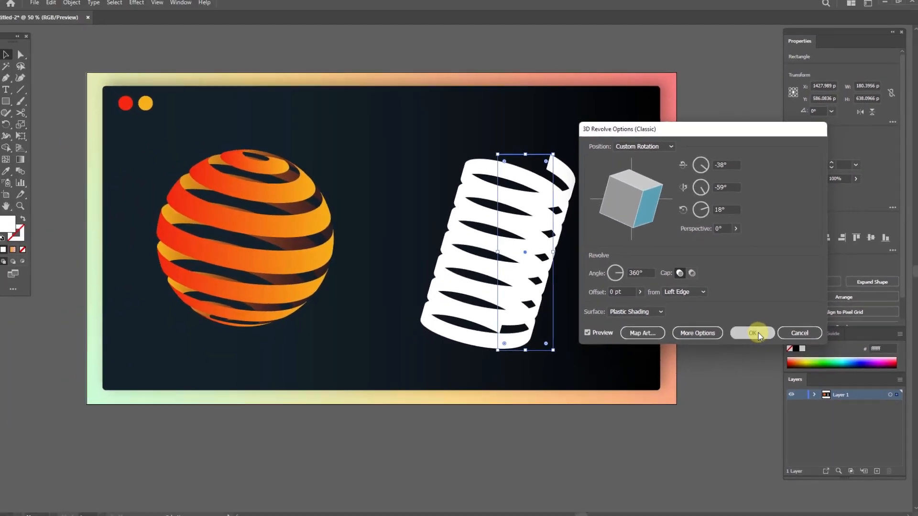
pyautogui.click(744, 378)
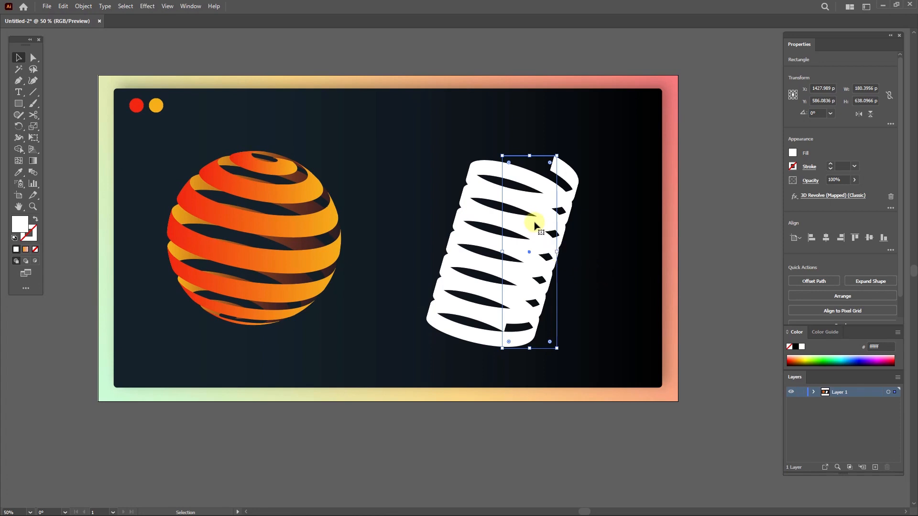
pyautogui.click(81, 7)
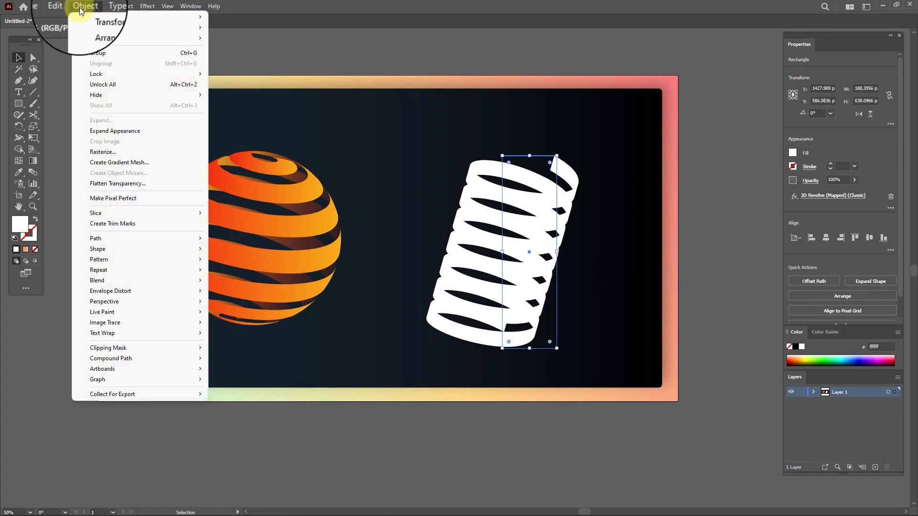
pyautogui.click(100, 131)
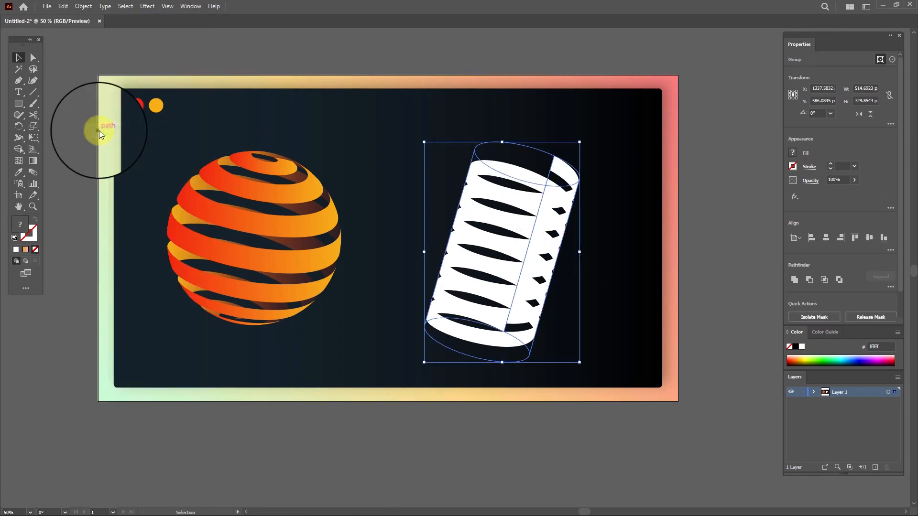
# Step: Ungroup the expanded shape and release its clipping mask
pyautogui.rightClick(537, 193)
pyautogui.click(559, 291)
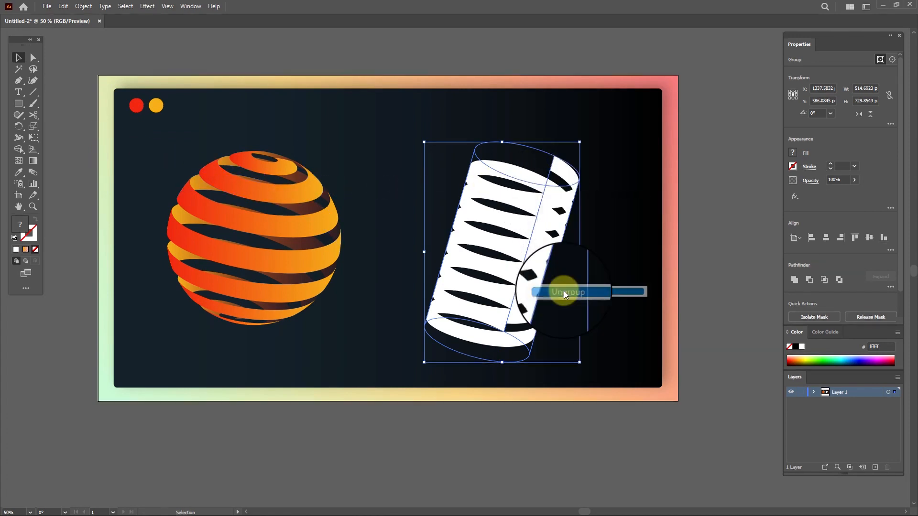
pyautogui.rightClick(525, 197)
pyautogui.click(555, 293)
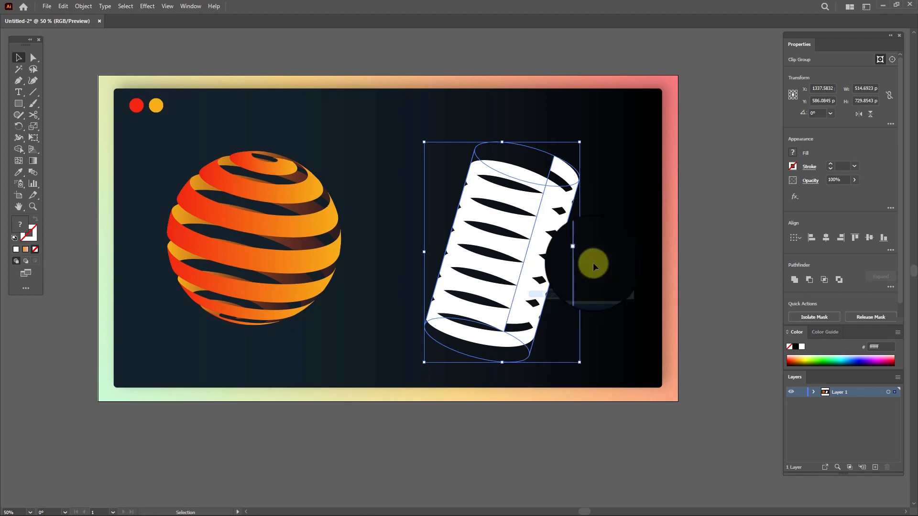
pyautogui.rightClick(515, 191)
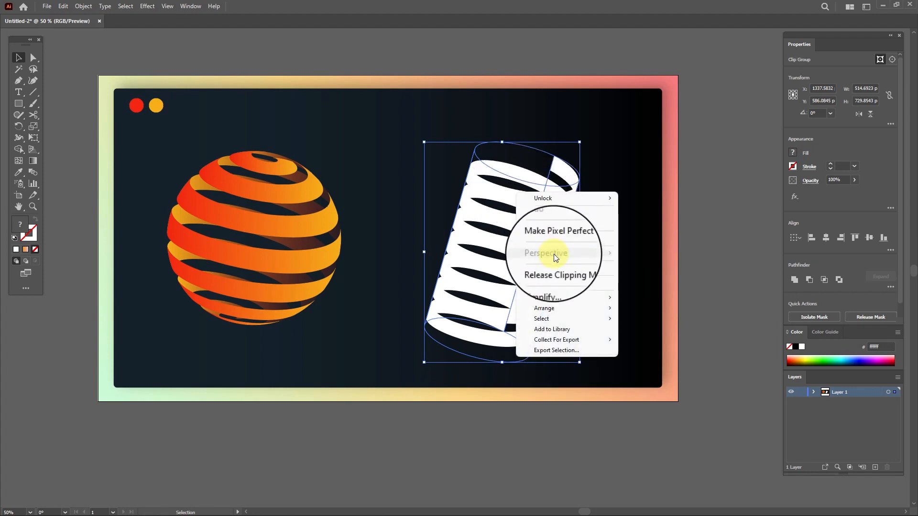
pyautogui.click(565, 269)
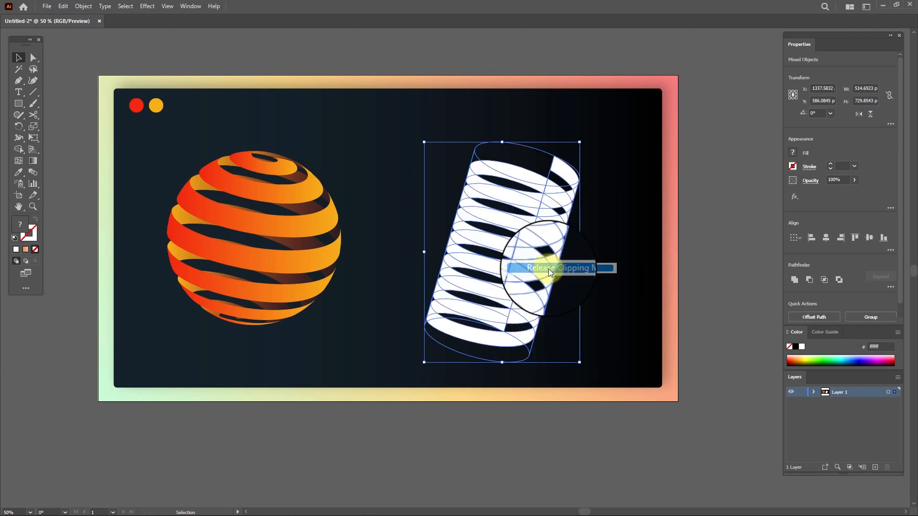
# Step: Select the white stripe pieces of the spring and merge them with the Unite pathfinder
pyautogui.click(608, 239)
pyautogui.click(548, 189)
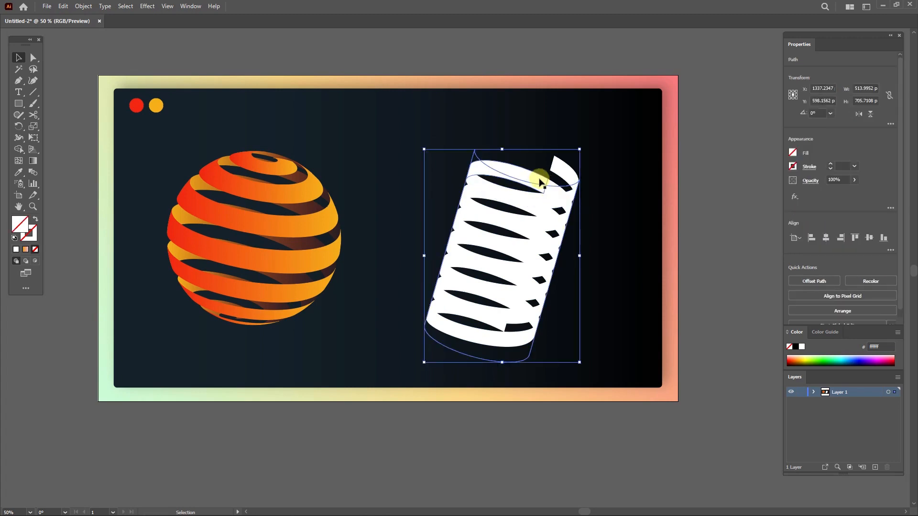
pyautogui.click(541, 179)
pyautogui.click(529, 165)
pyautogui.click(517, 180)
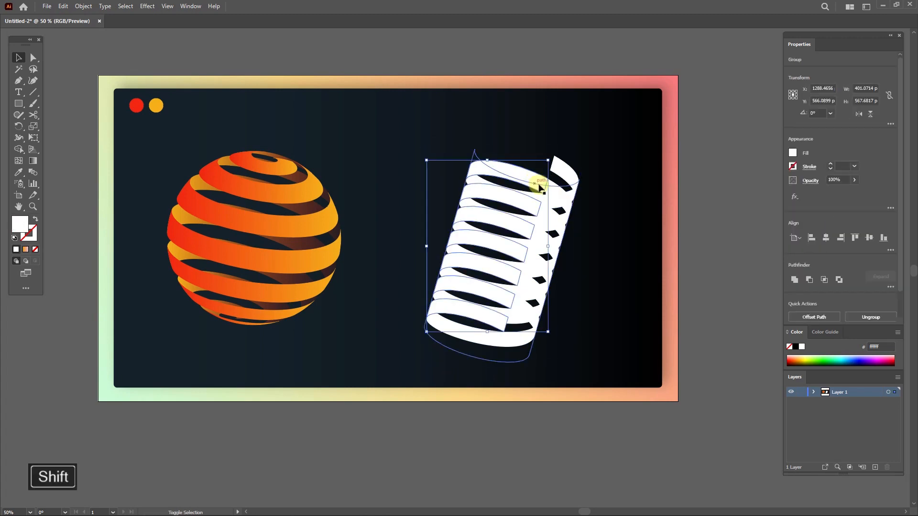
pyautogui.keyDown('shift'); pyautogui.click(555, 193); pyautogui.keyUp('shift')
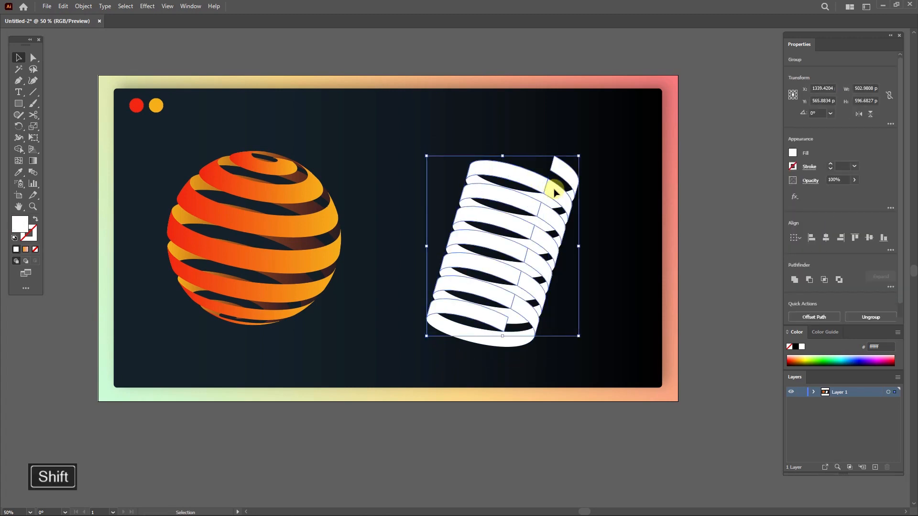
pyautogui.click(795, 286)
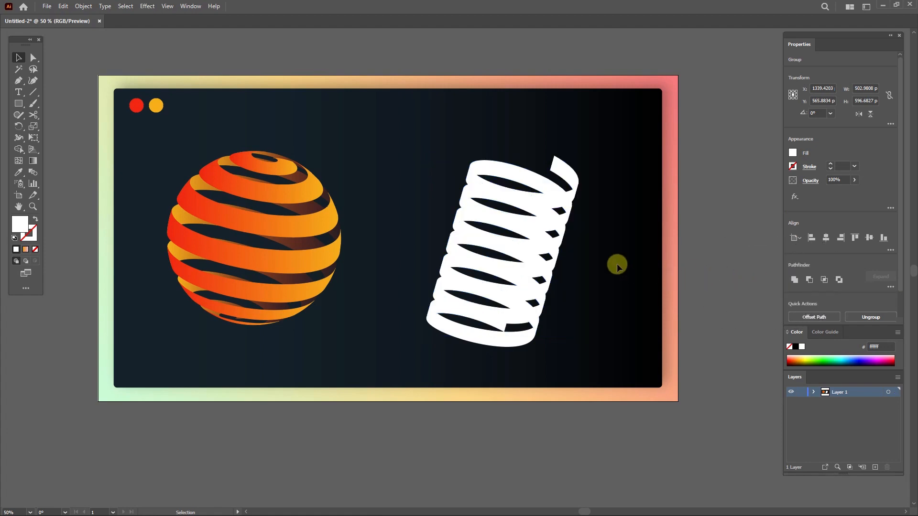
# Step: Copy the sphere's dark back-stripe gradient onto the spring's back stripes with the Eyedropper
pyautogui.click(526, 180)
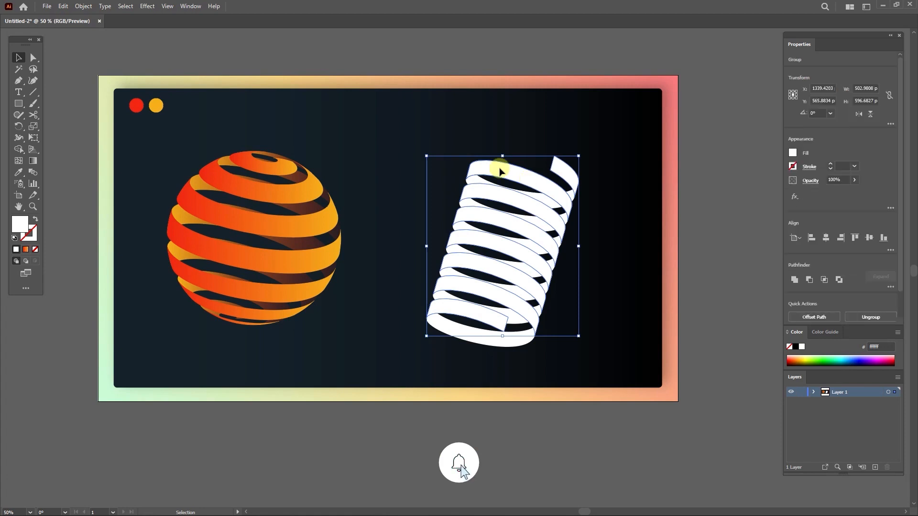
pyautogui.click(19, 173)
pyautogui.click(197, 180)
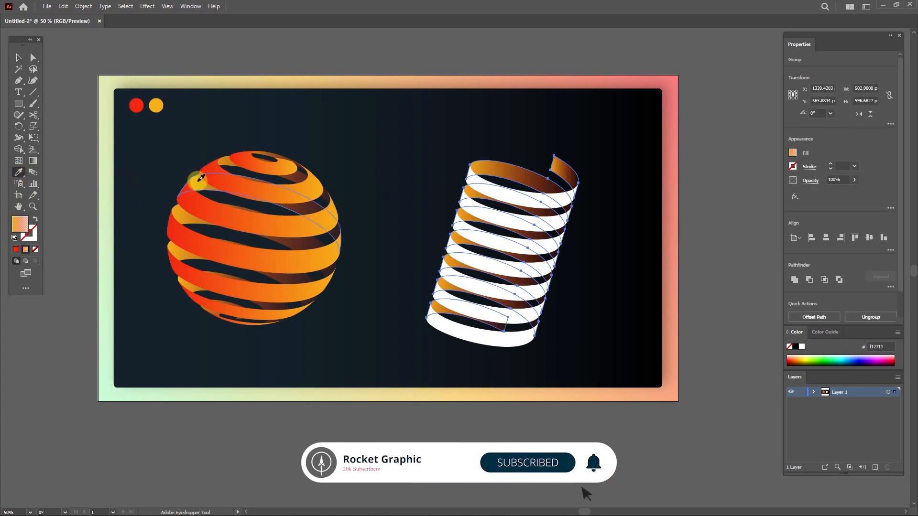
pyautogui.click(18, 58)
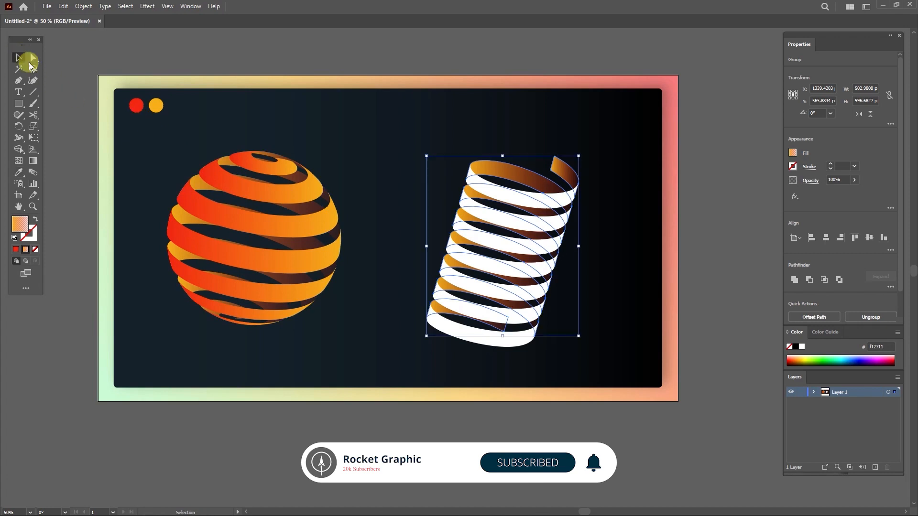
# Step: Copy the sphere's orange front-stripe gradient onto the spring's white front stripes with the Eyedropper
pyautogui.click(480, 188)
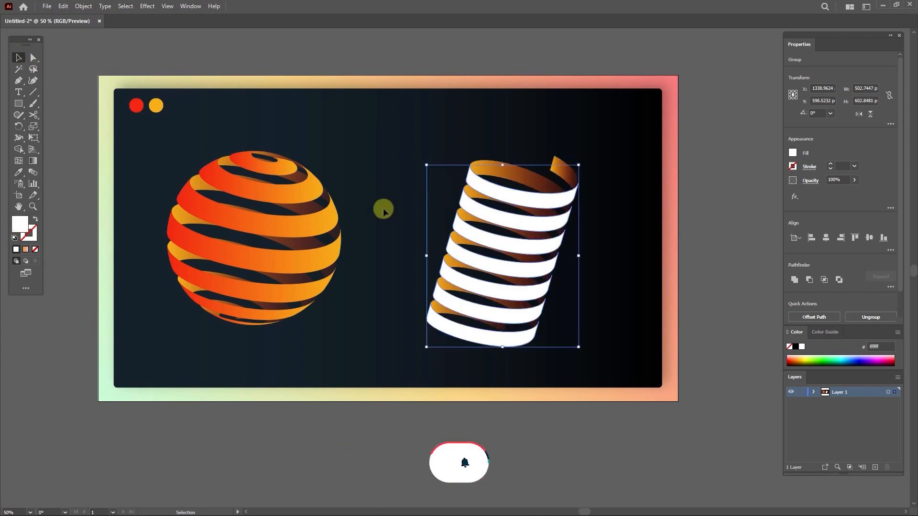
pyautogui.click(19, 173)
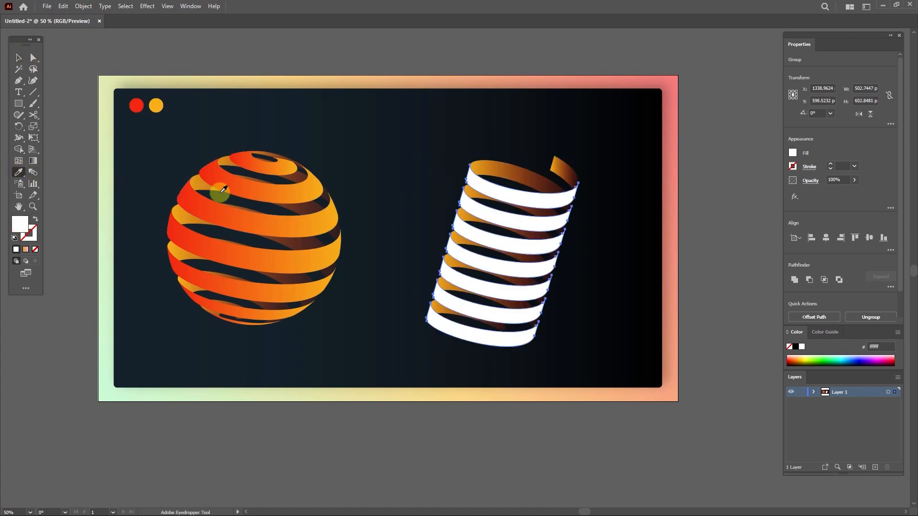
pyautogui.click(252, 184)
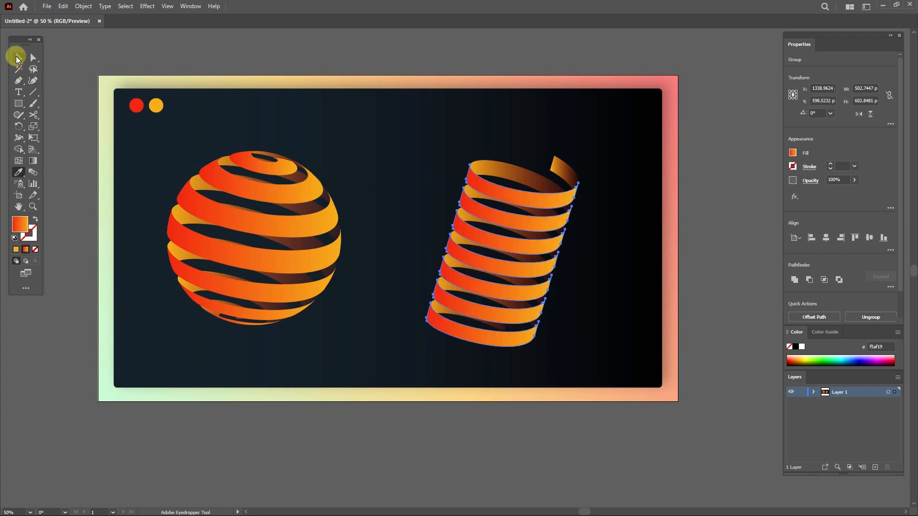
pyautogui.click(18, 58)
pyautogui.click(396, 189)
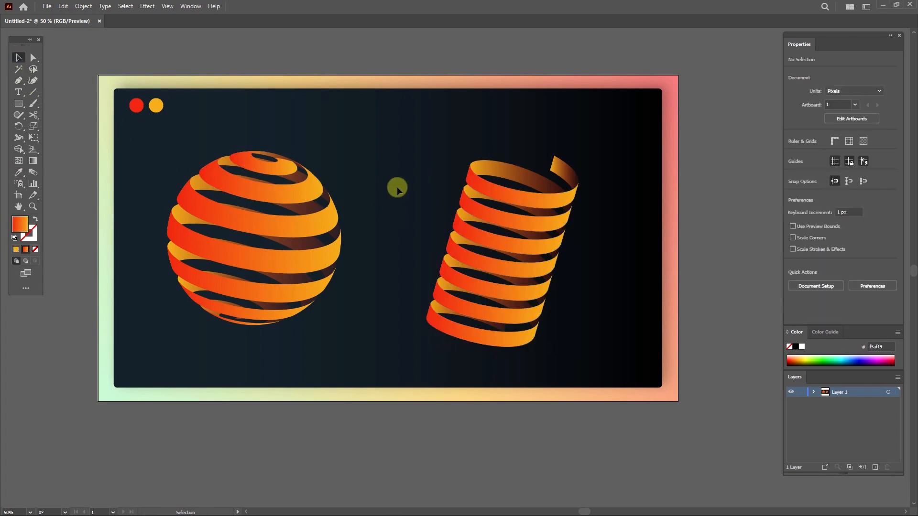